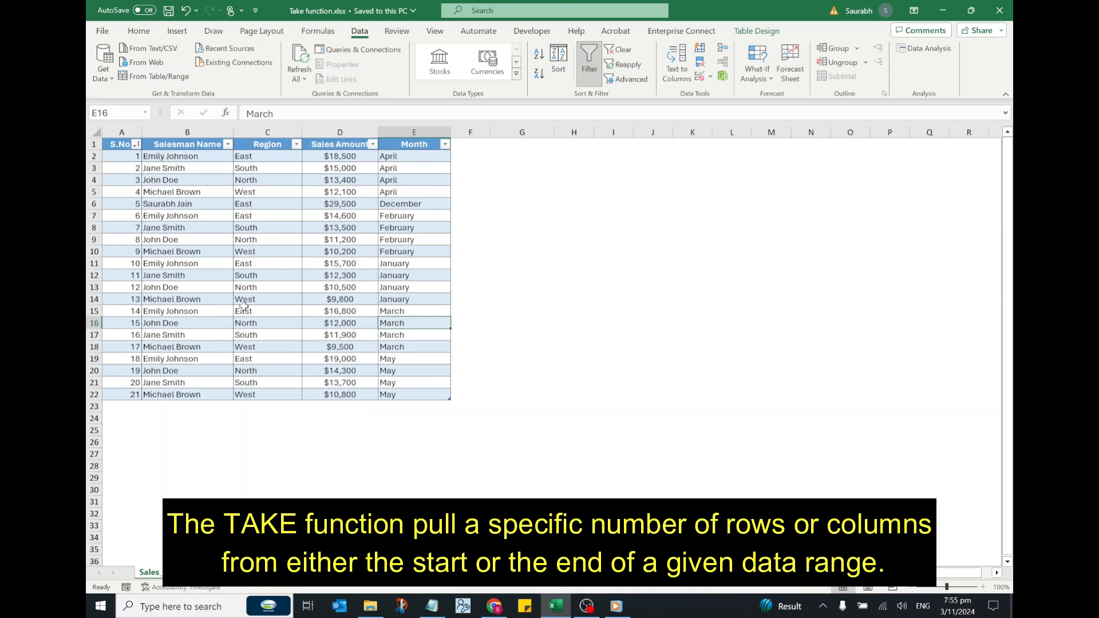
- Examine the sales table's first and last data rows, its first three columns, and the headers from Salesman Name through Month
click(97, 156)
click(94, 395)
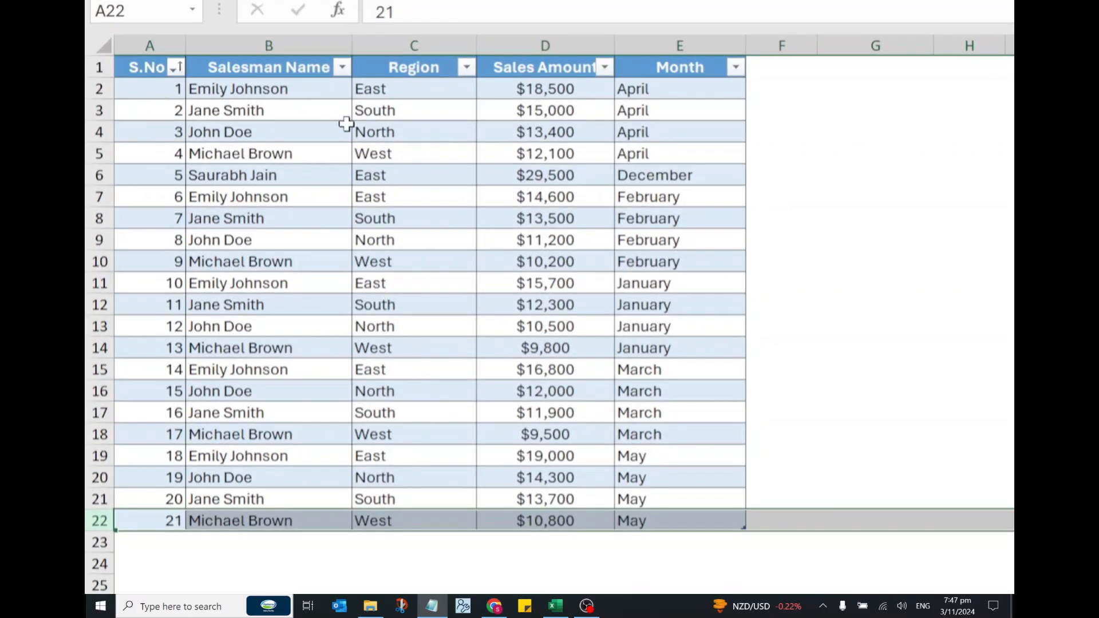
click(345, 130)
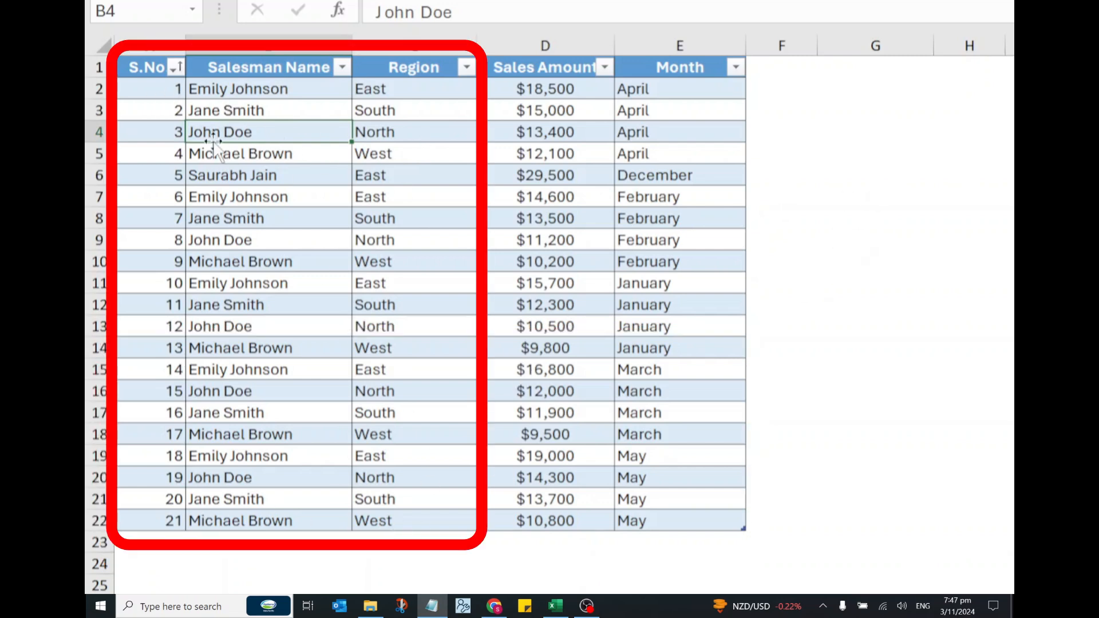
drag(157, 45, 389, 46)
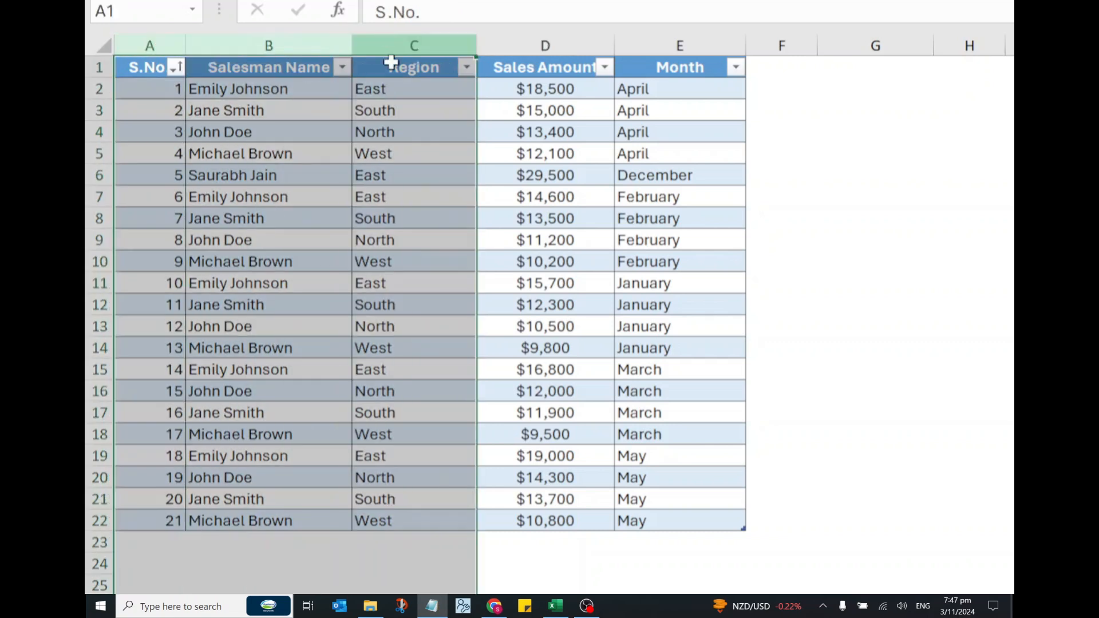
click(546, 218)
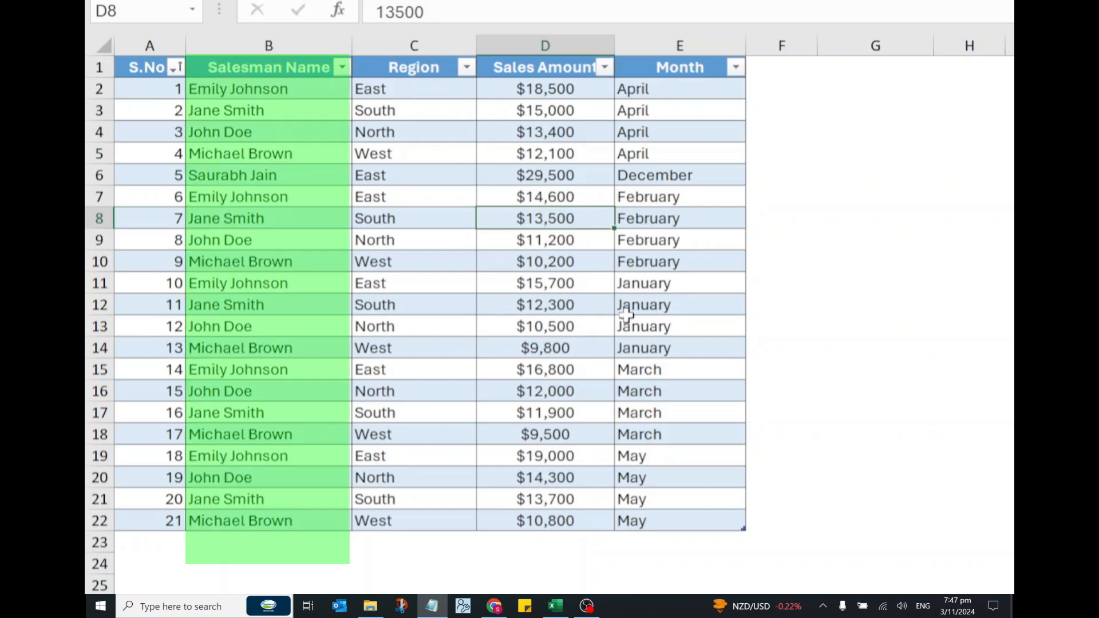
click(269, 67)
click(382, 68)
click(483, 72)
click(658, 68)
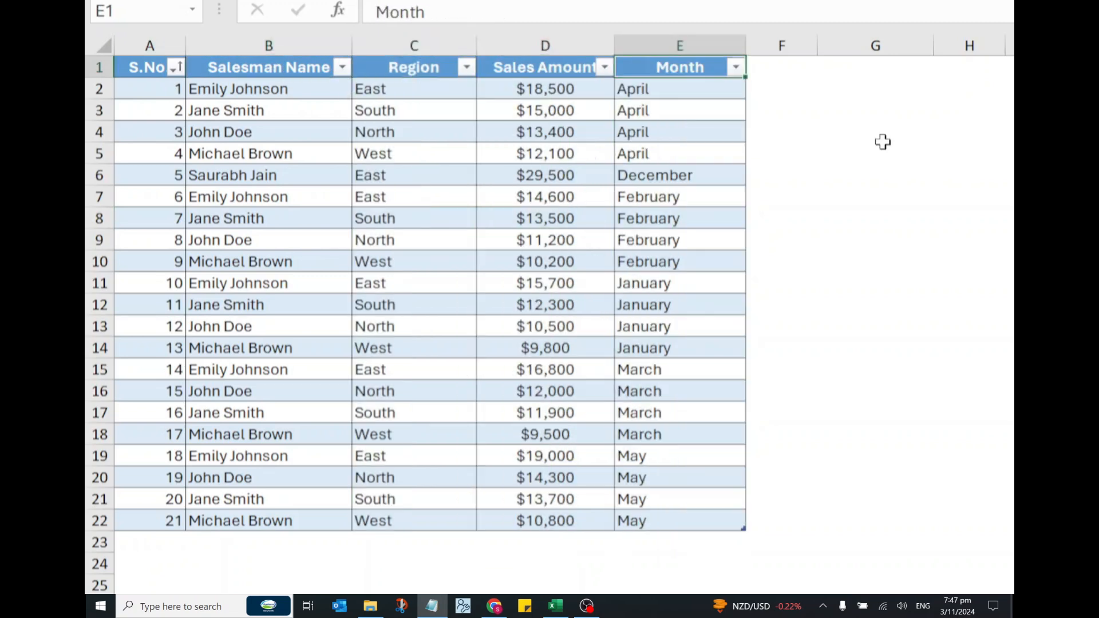
click(869, 112)
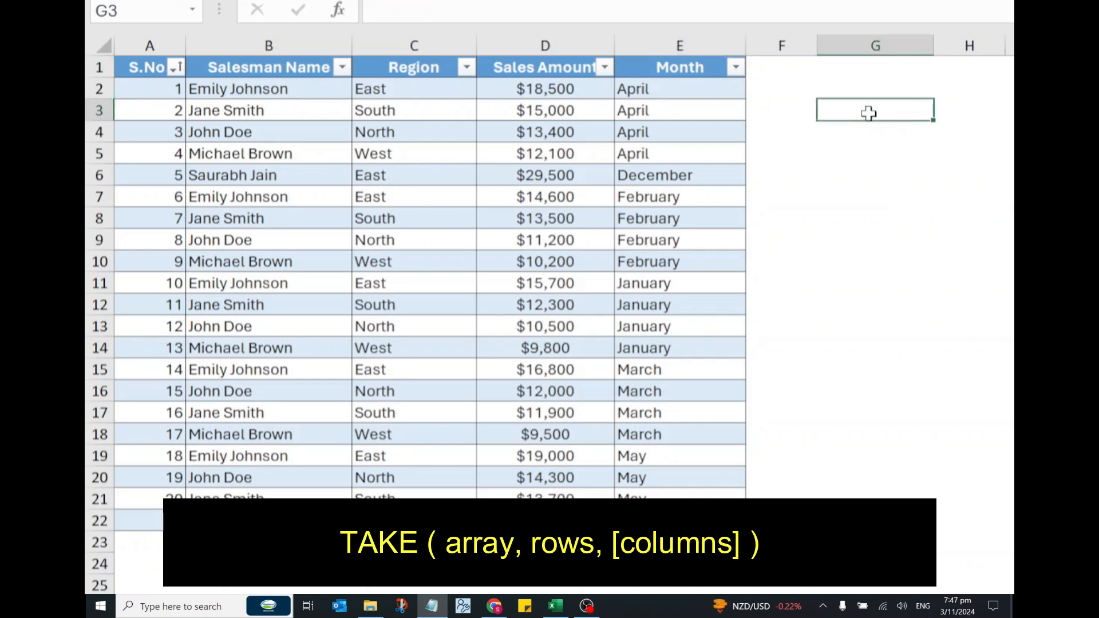
text(=TA)
key(BackSpace)
key(BackSpace)
key(BackSpace)
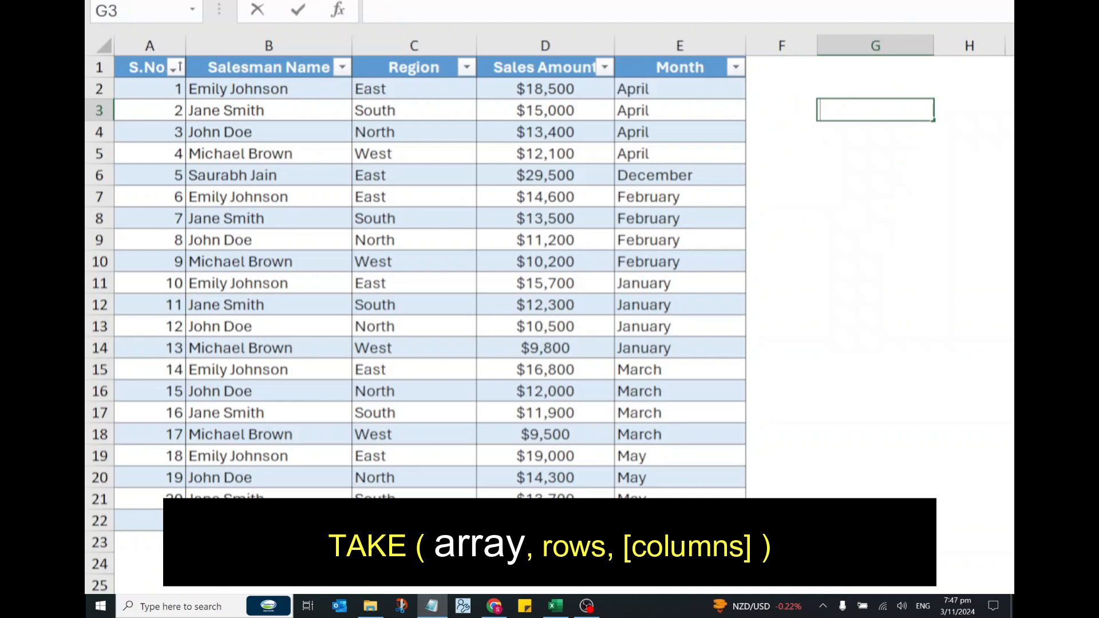
key(Return)
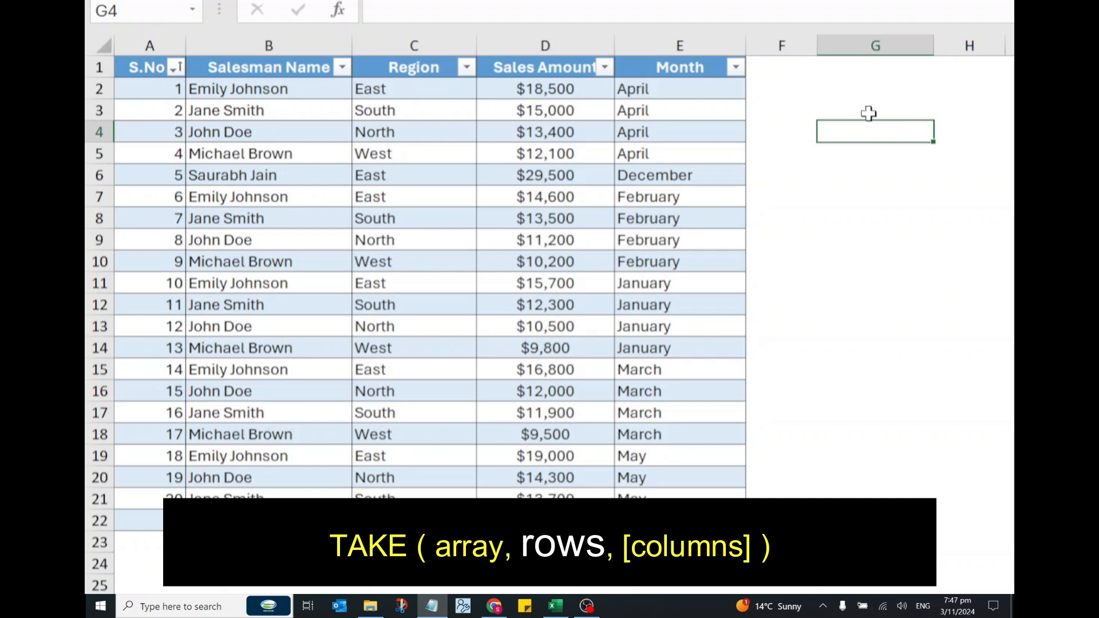
- Enter =TAKE(Table1,10) in G3 to extract the first 10 rows of the sales table, and compare them with the source rows
click(868, 109)
text(=TAKE)
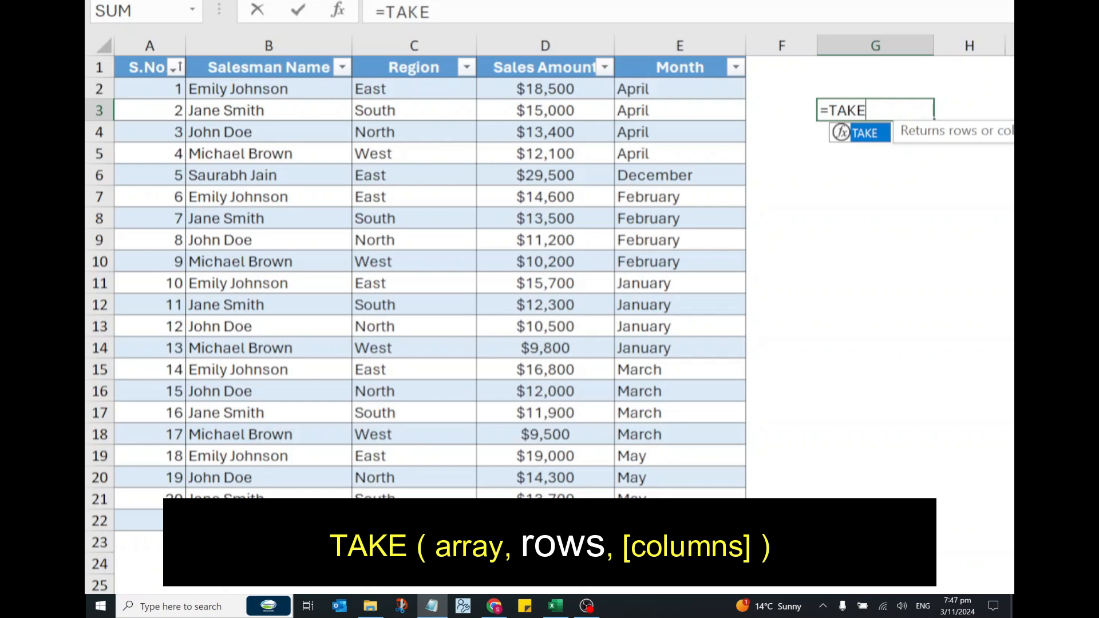
text(()
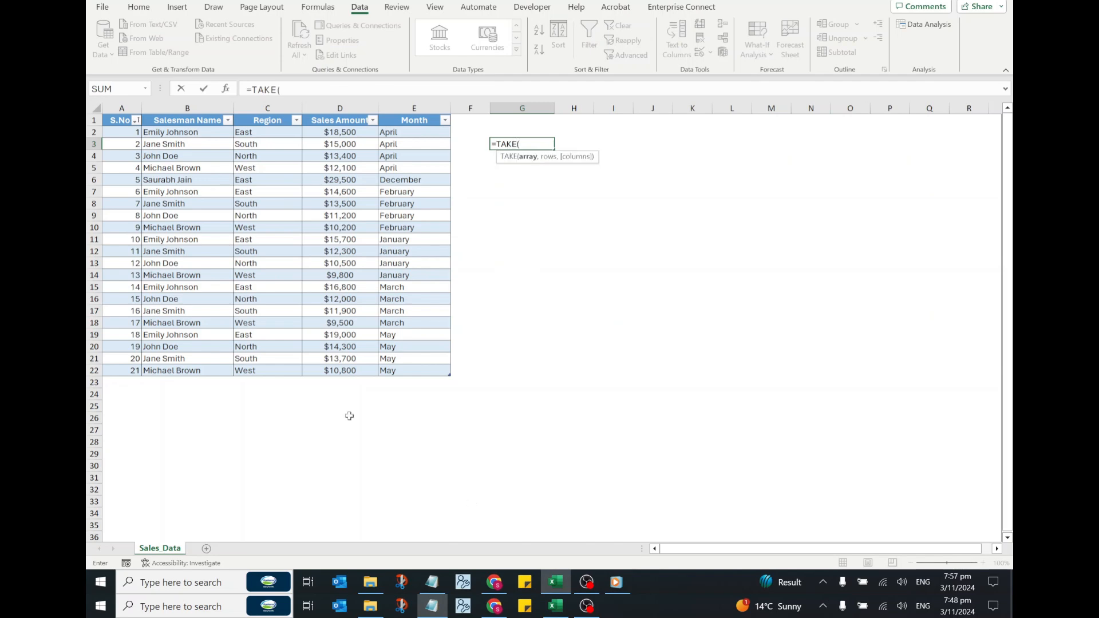
drag(114, 132, 425, 363)
text(,)
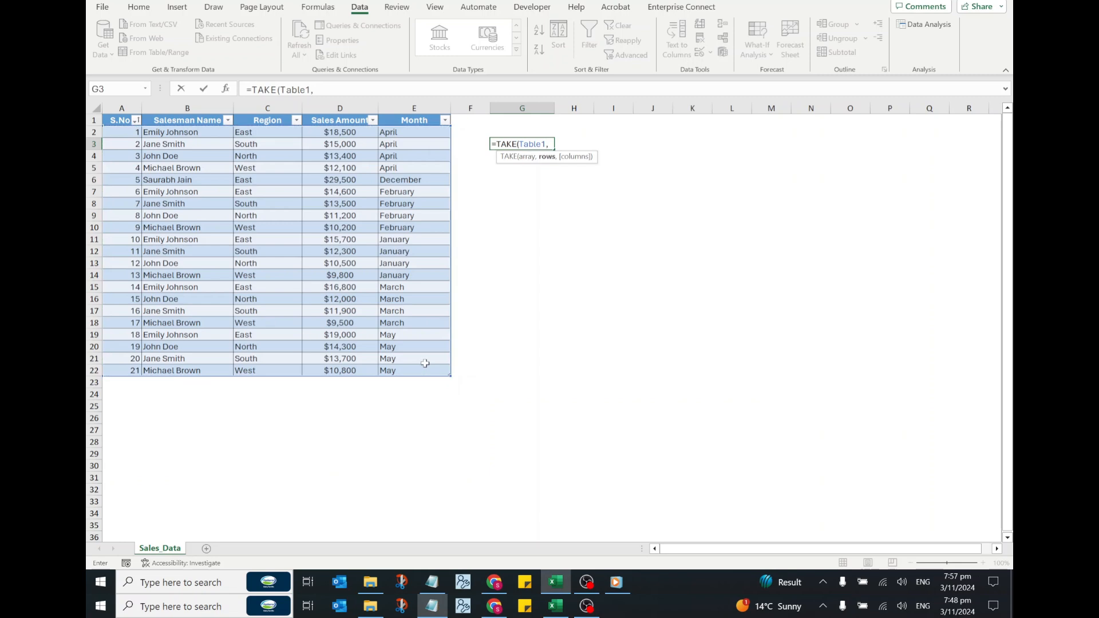
text(10))
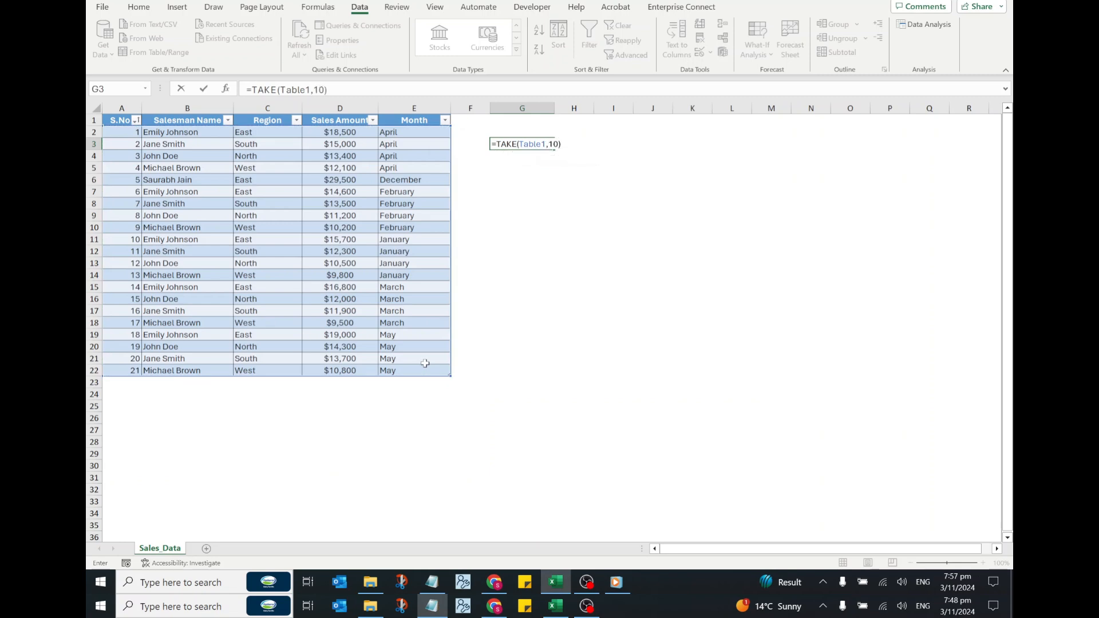
key(Return)
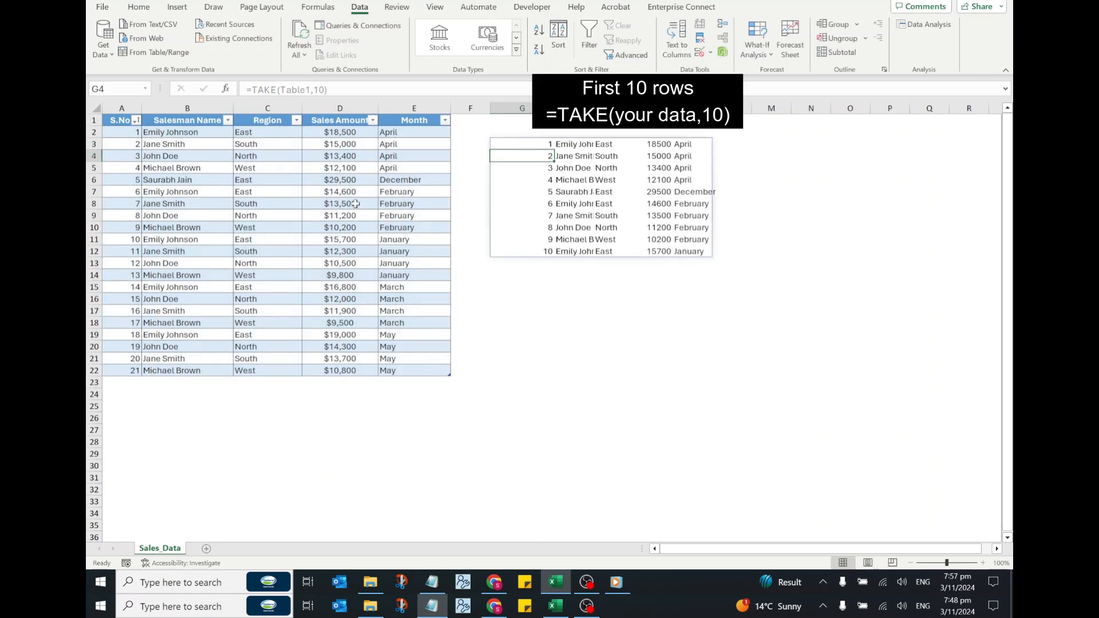
click(123, 134)
drag(123, 133, 275, 204)
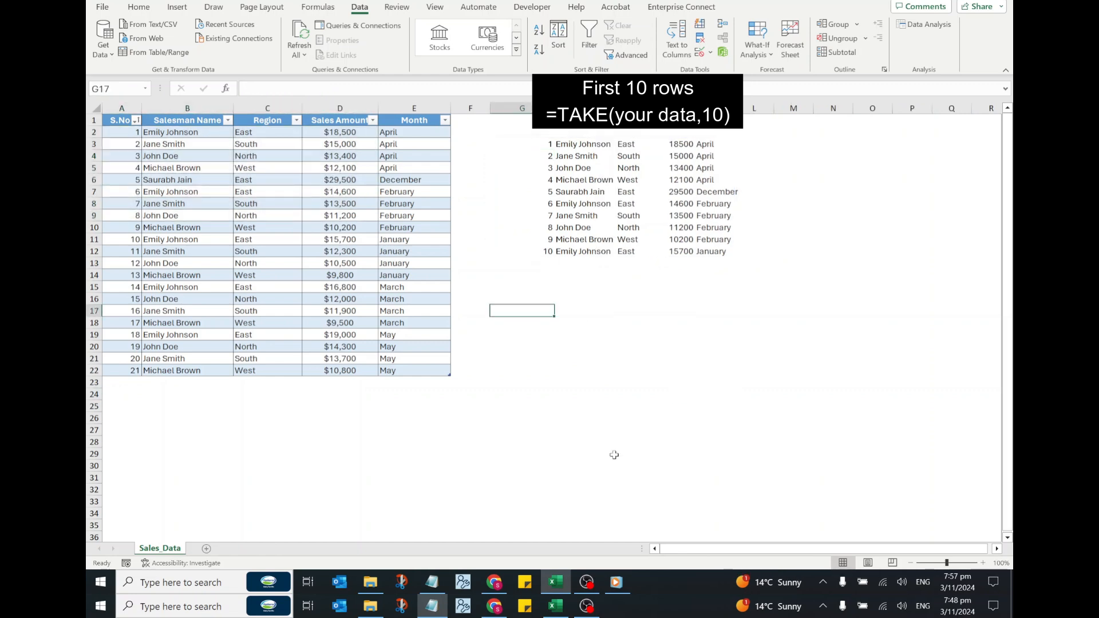
- Extract the last 10 rows of the sales table in G17 with =TAKE(Table1,-10)
text(=TAKE()
drag(118, 132, 412, 375)
text(,)
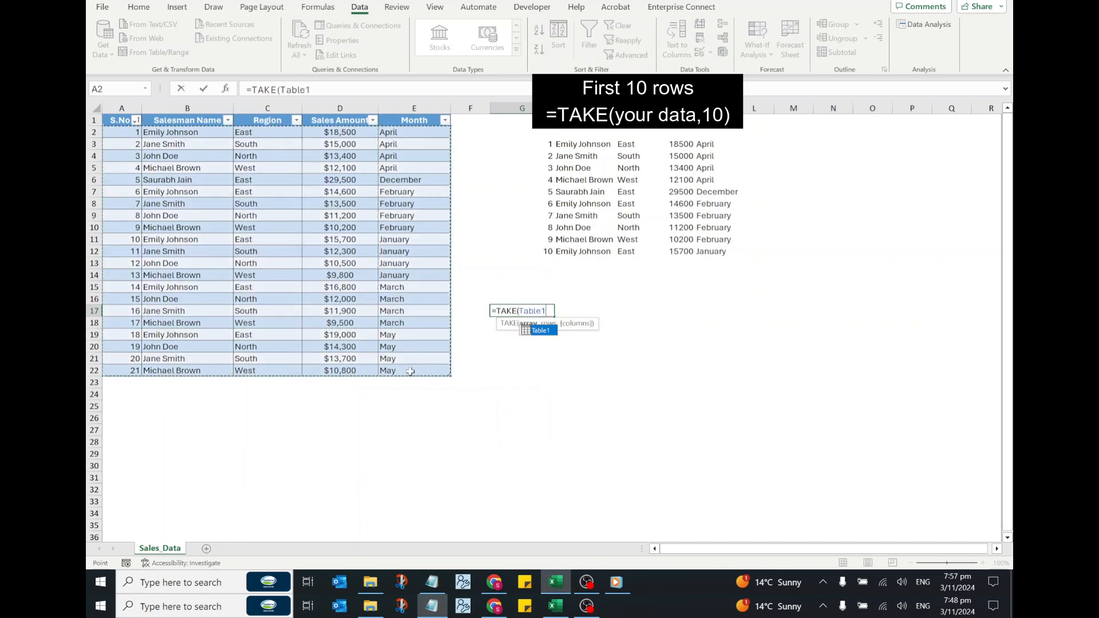
text(-10)
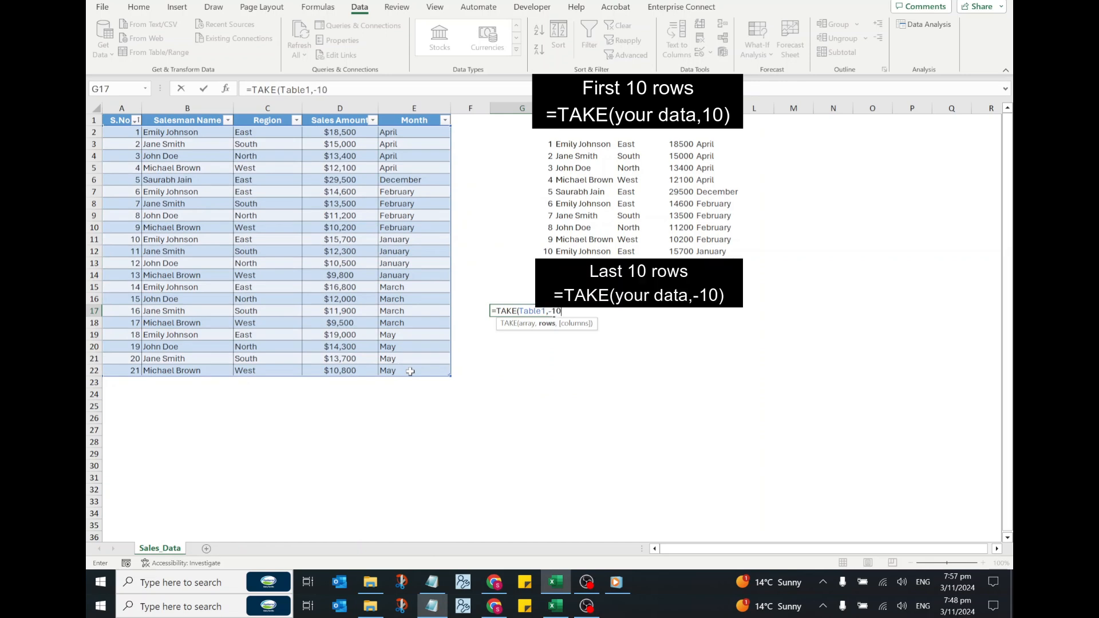
key(Return)
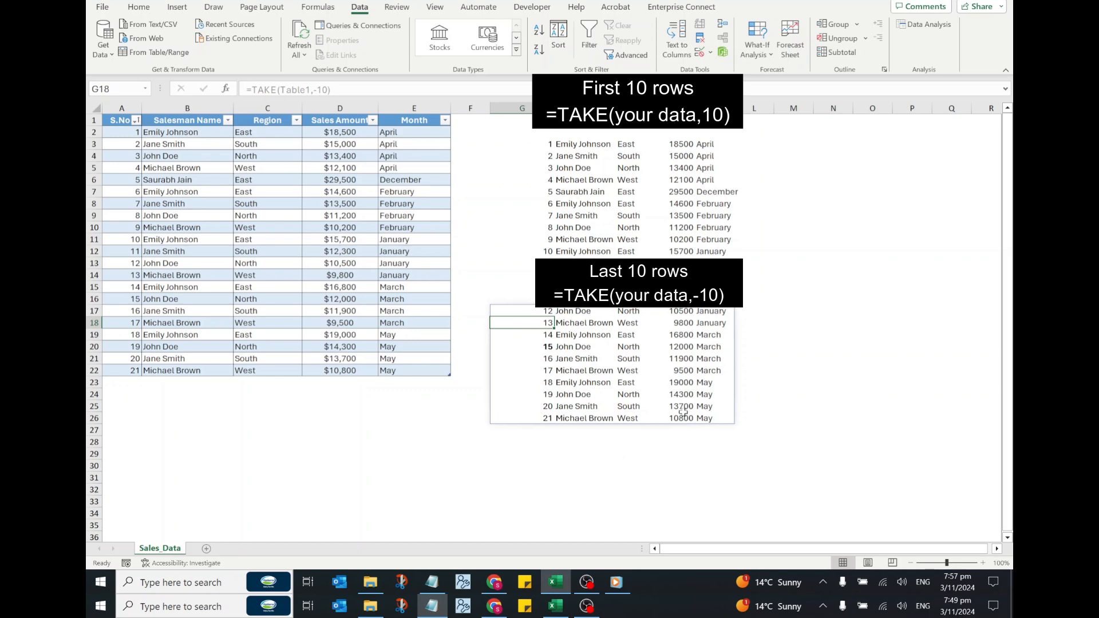
- Enter =TAKE(Table1,,3) in N3 to extract the first three columns of the sales table with all rows
click(827, 135)
click(838, 145)
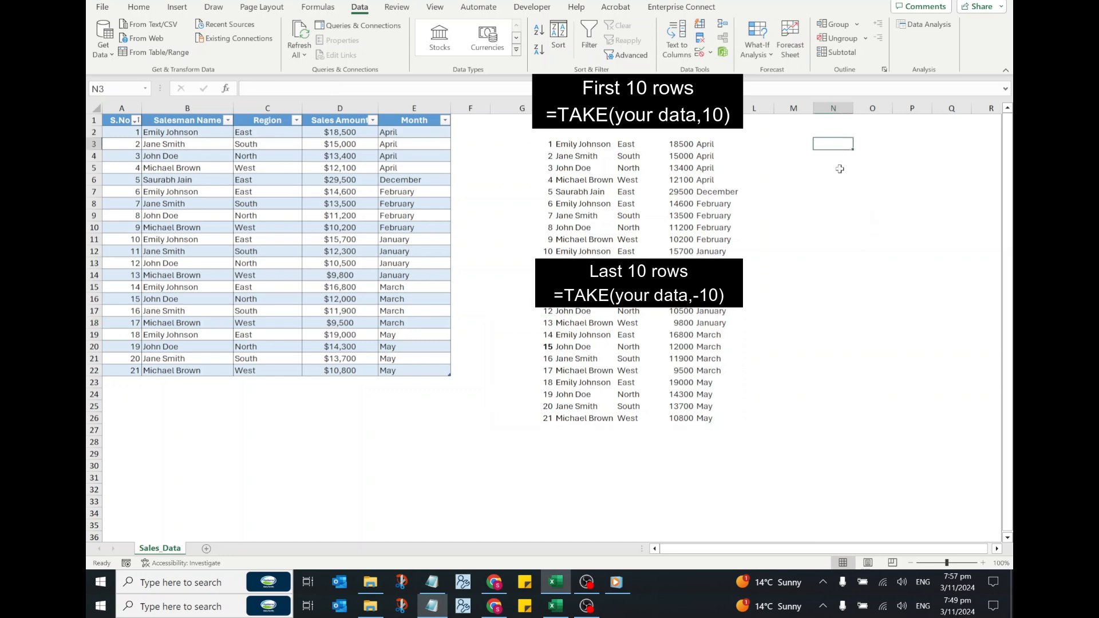
text(=TAK)
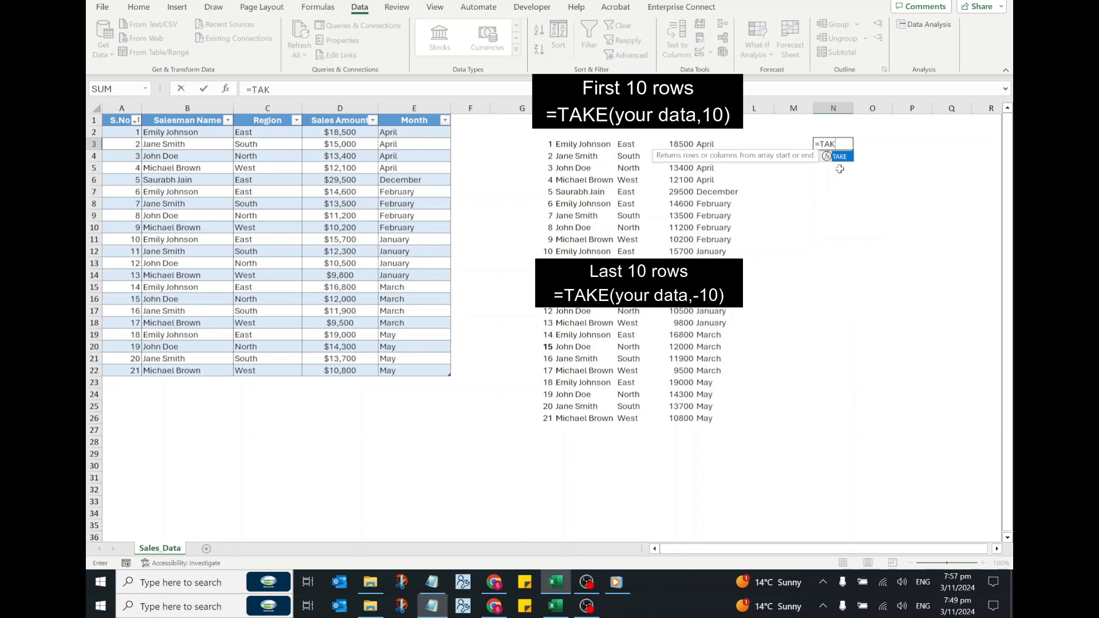
text(E()
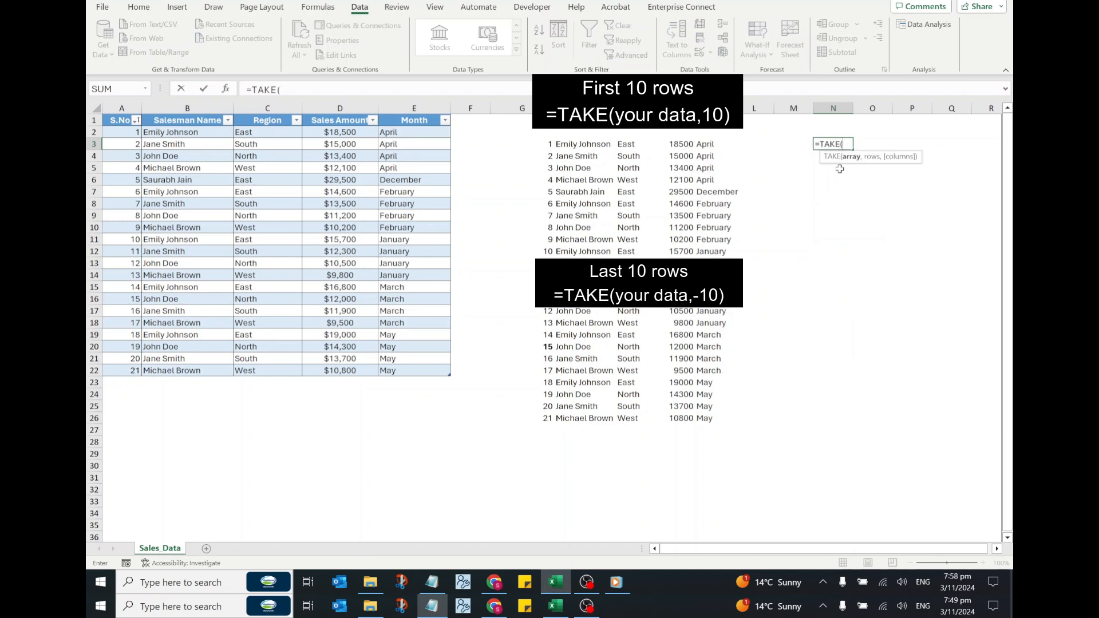
drag(119, 132, 435, 368)
text(,)
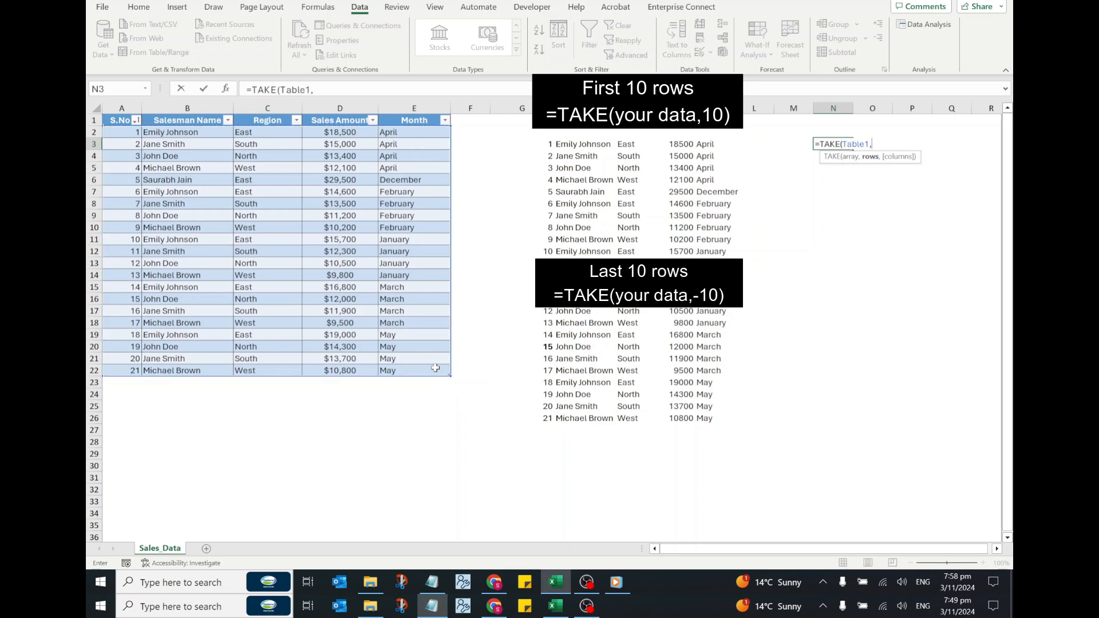
text(,3)
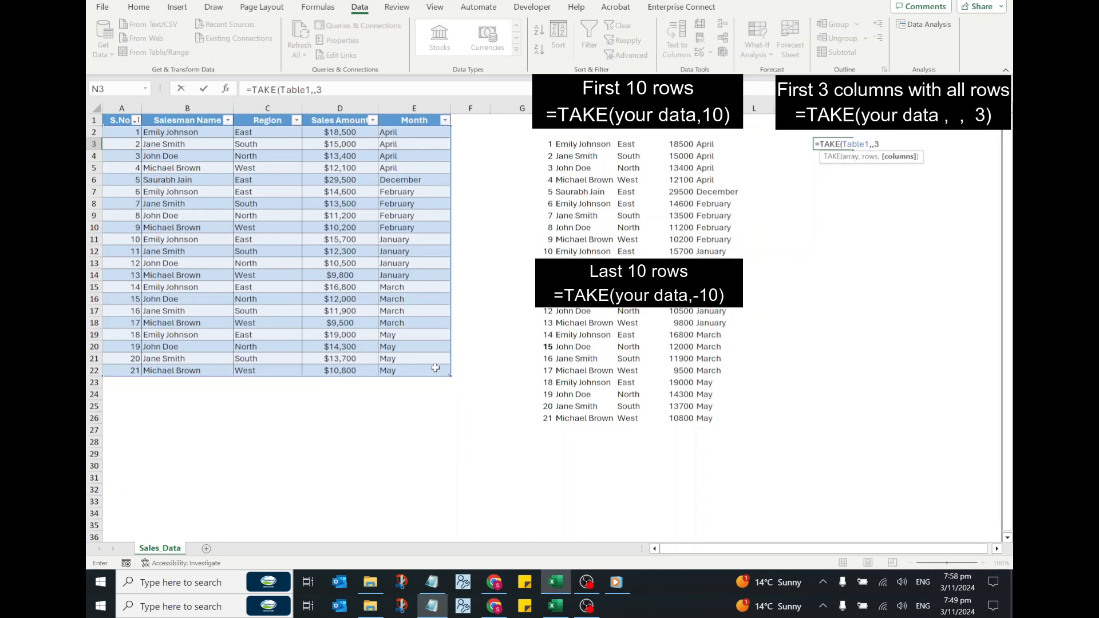
key(Return)
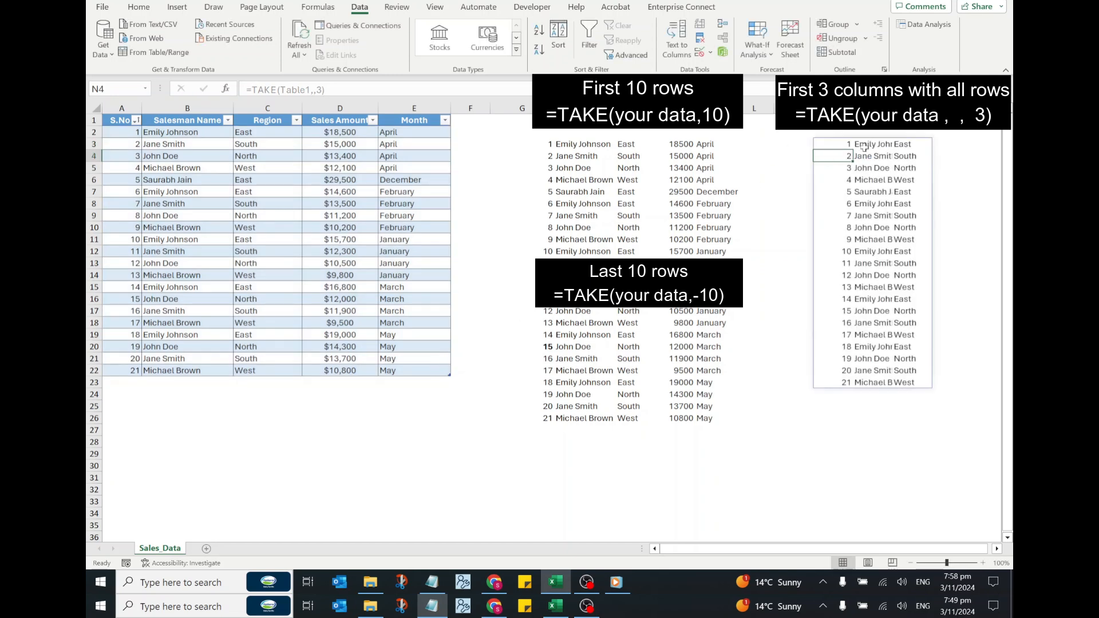
- Fit column O to its contents and check the skipped rows argument of the TAKE formula in N3
double_click(892, 108)
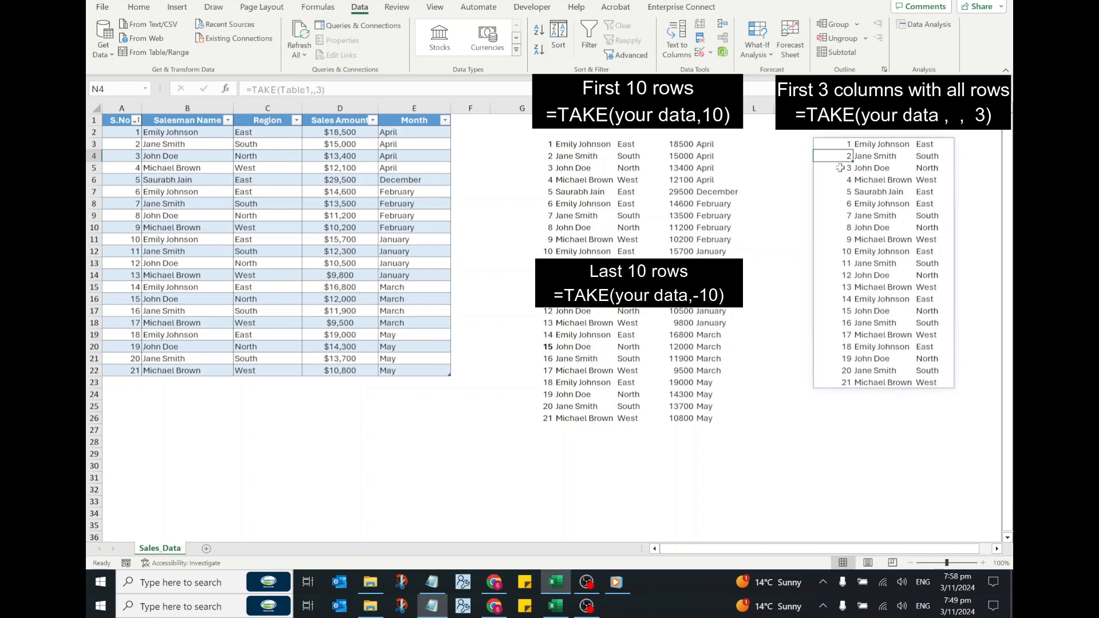
click(829, 140)
click(315, 90)
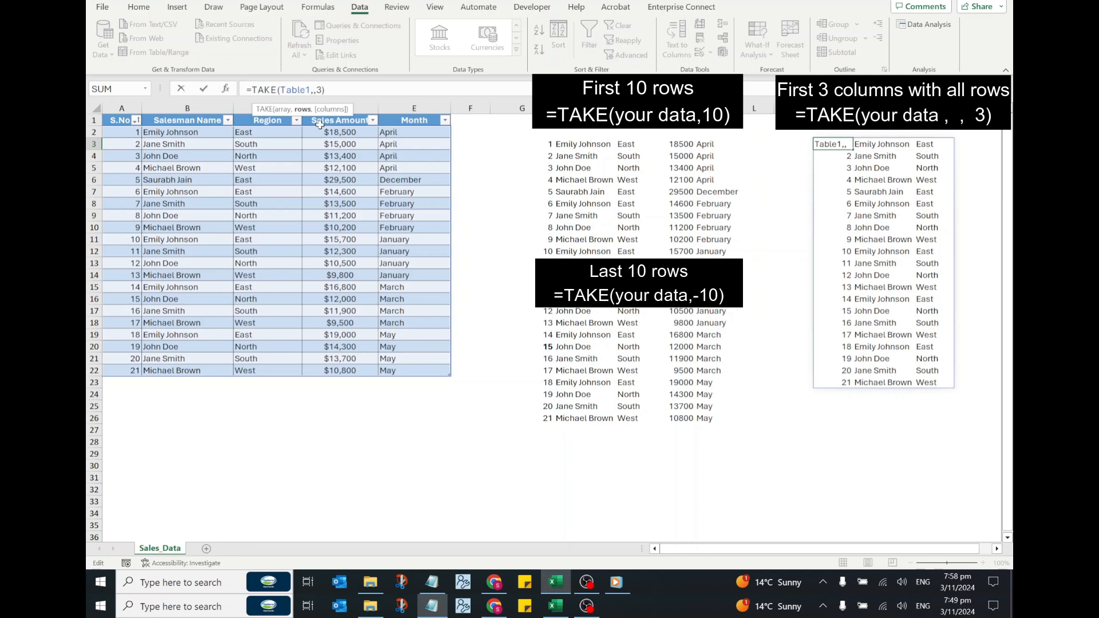
key(Return)
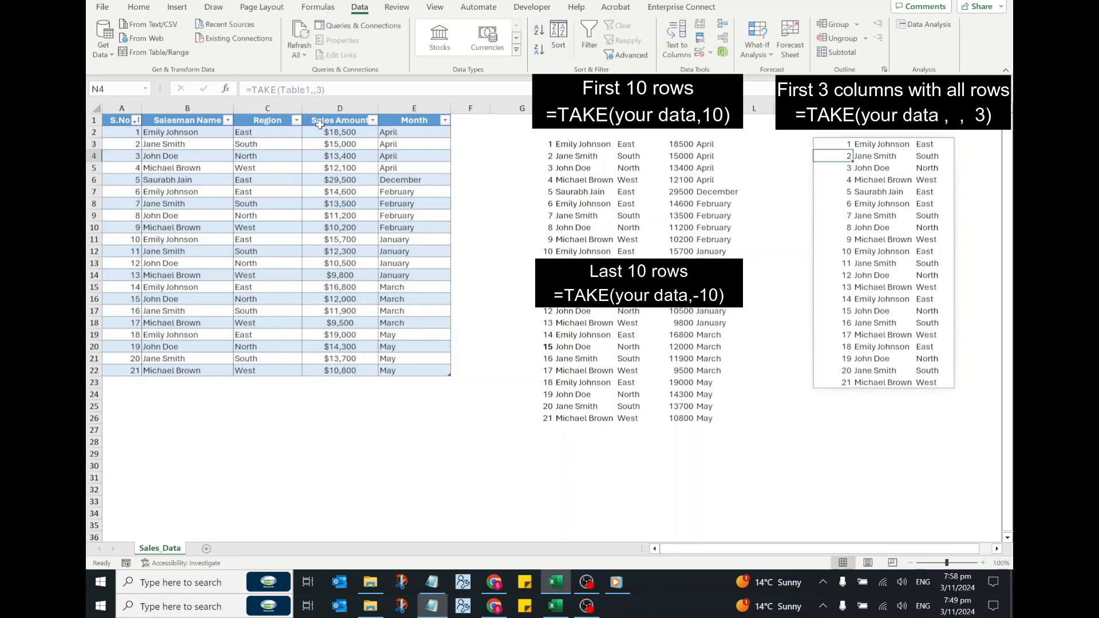
- Extract the first 5 rows and last 4 columns of the sales table in N26 with =TAKE(Table1,5,-4)
click(831, 416)
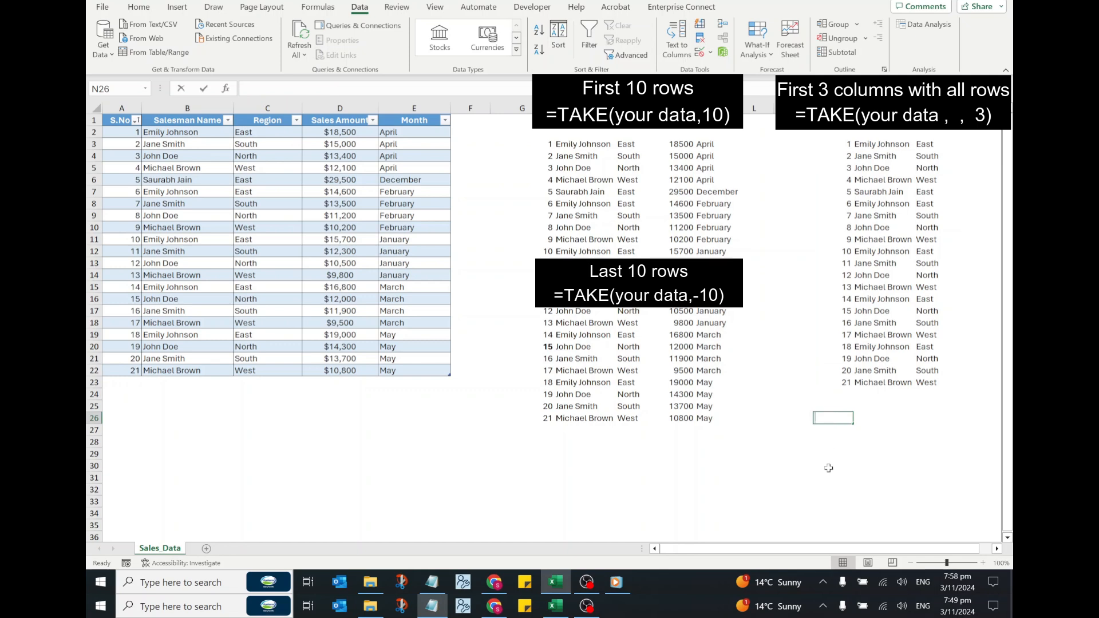
text(=TAKE()
drag(123, 133, 398, 373)
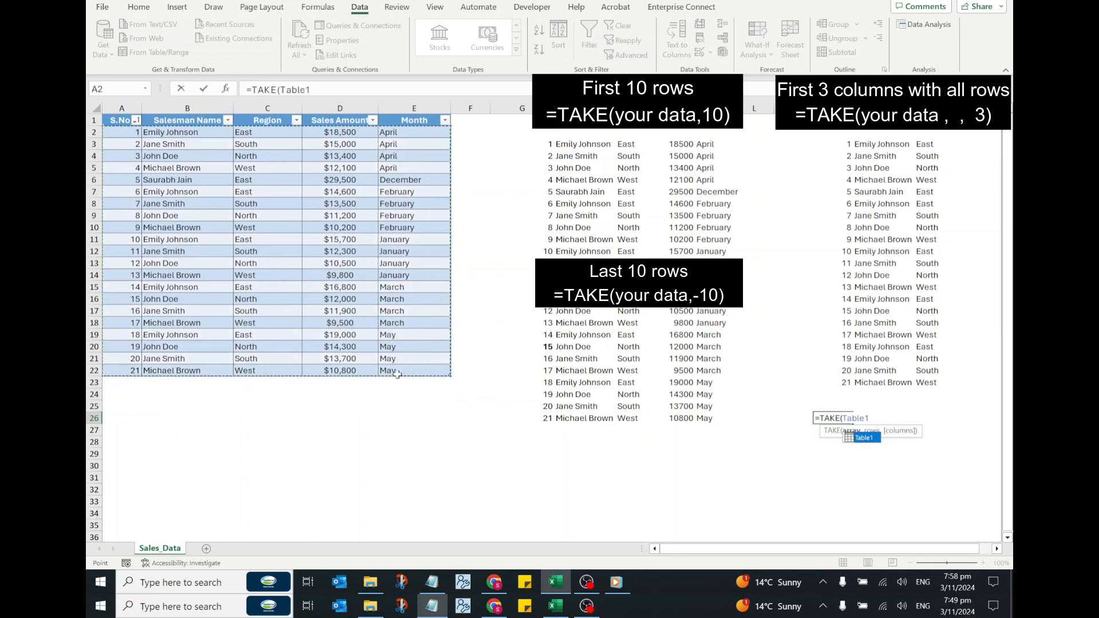
text(,5,-4)
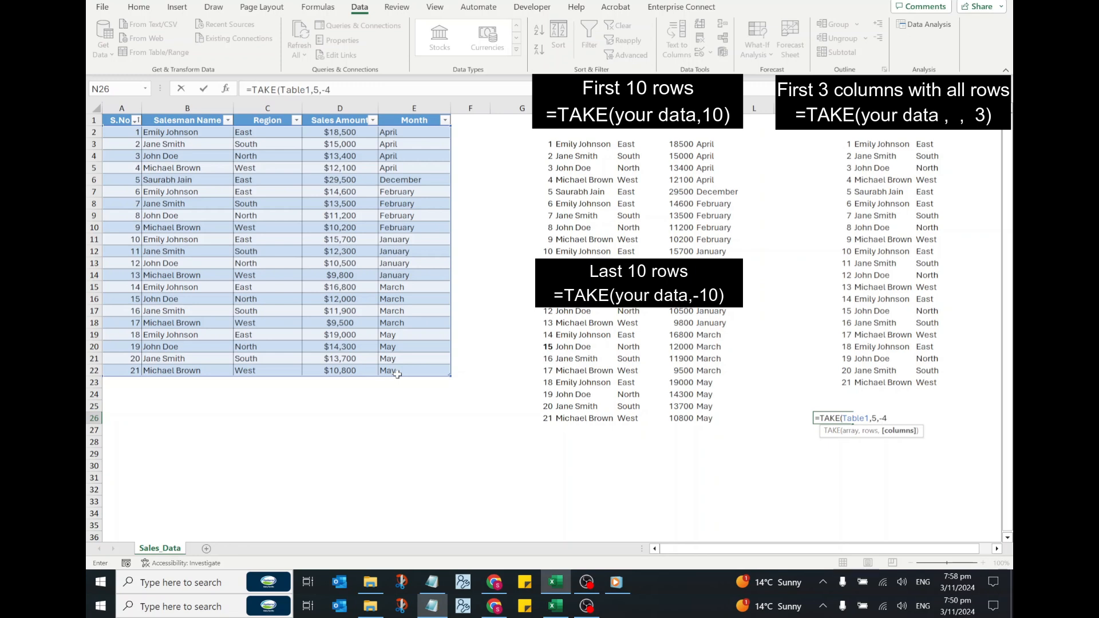
text())
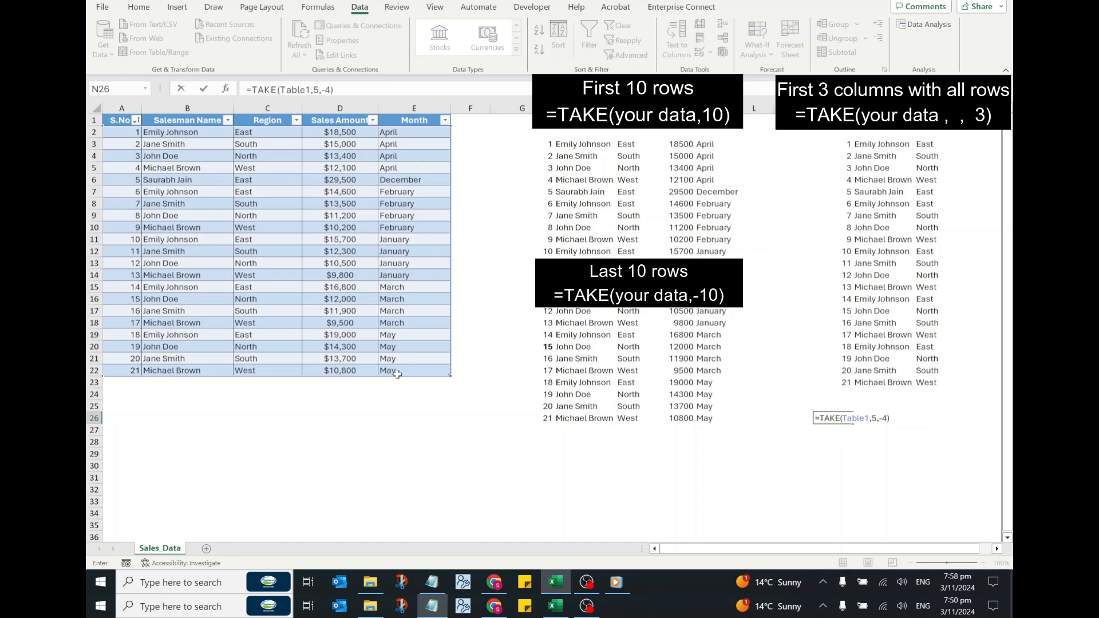
key(Return)
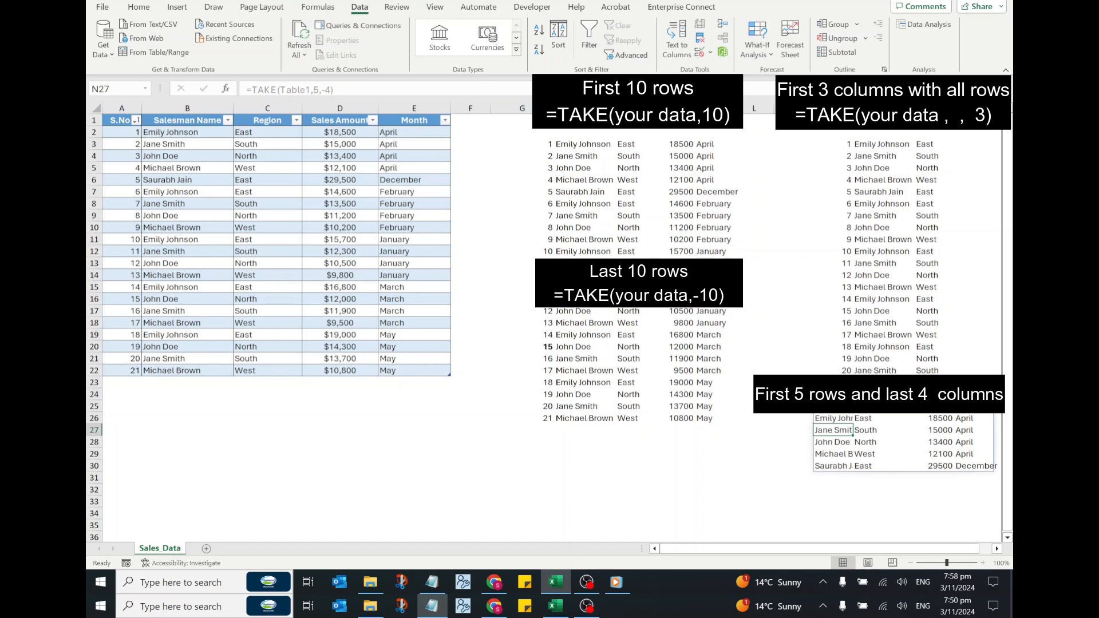
- Compare the result in N26 with the source table by selecting B1:E6, and clear the selection
drag(913, 550, 936, 551)
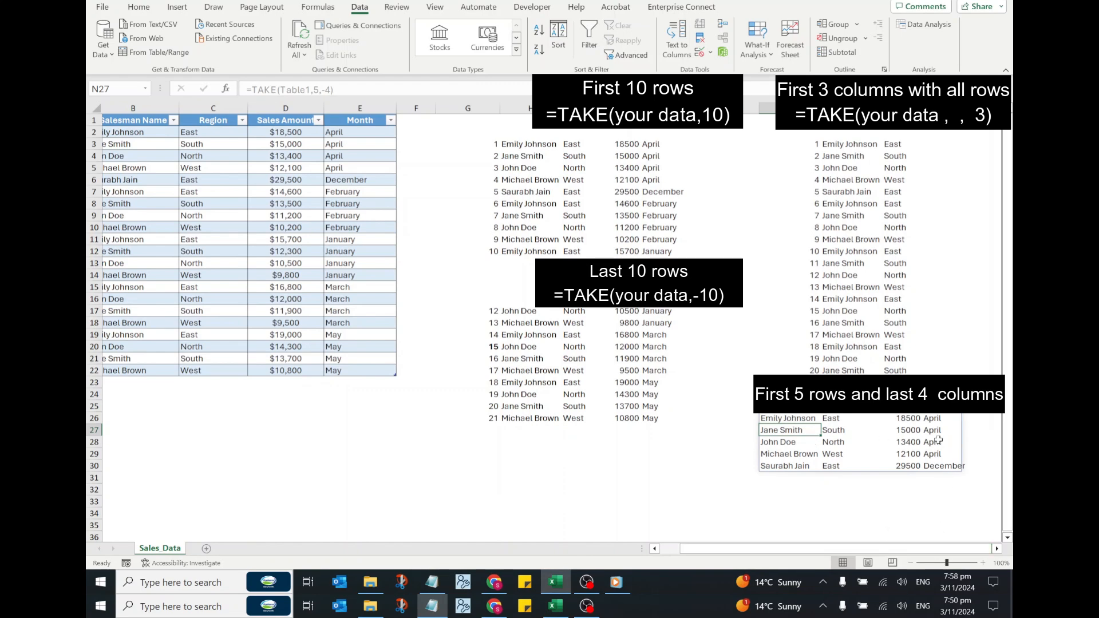
drag(154, 121, 366, 183)
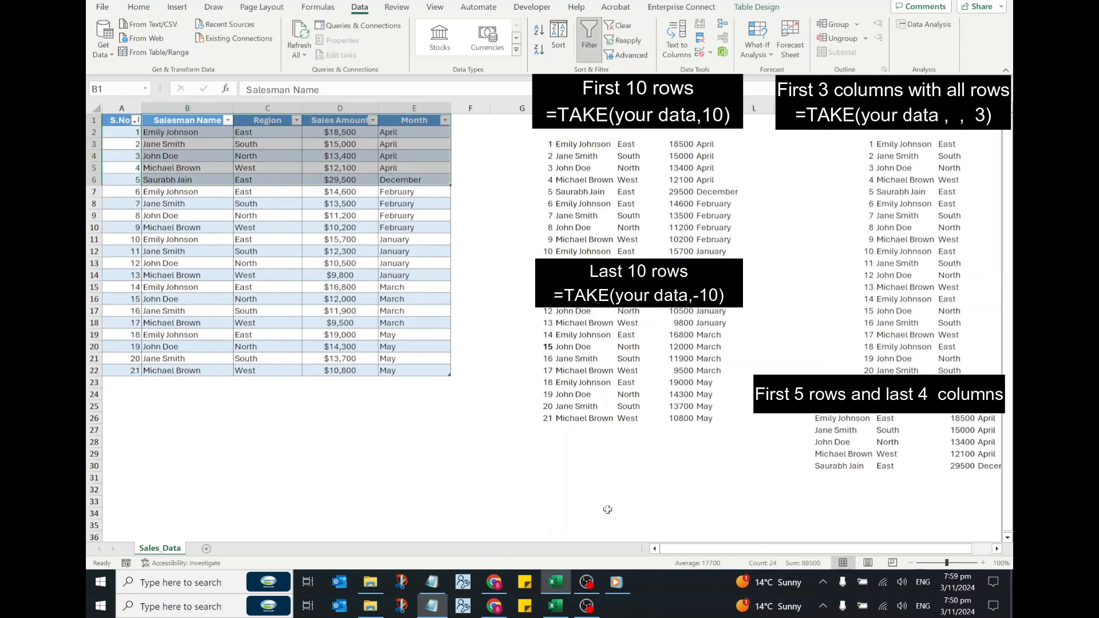
click(315, 450)
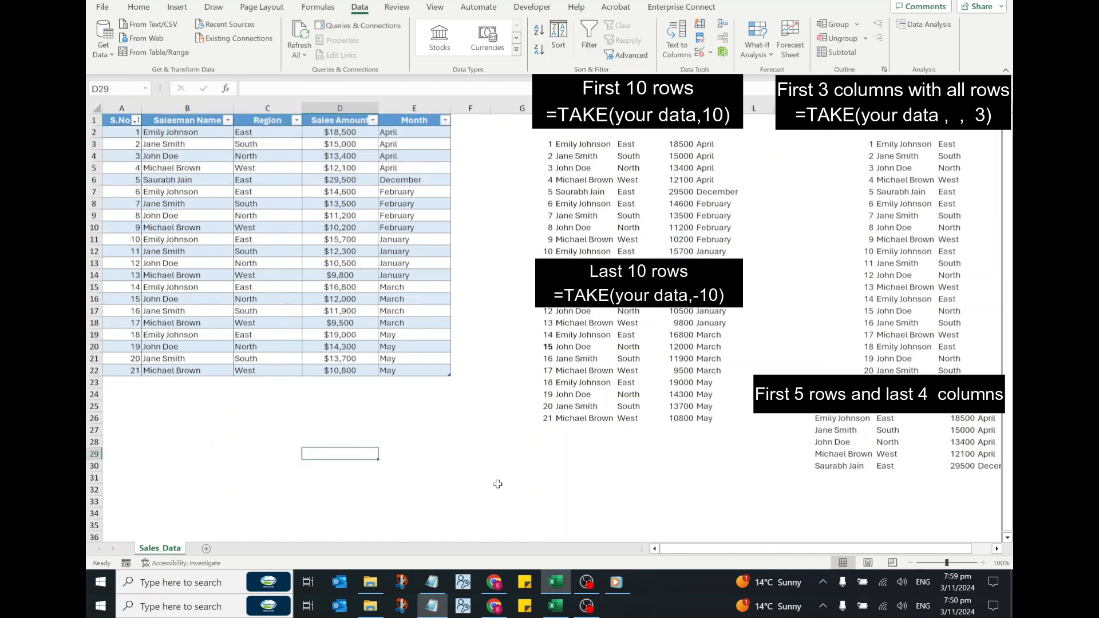
click(535, 455)
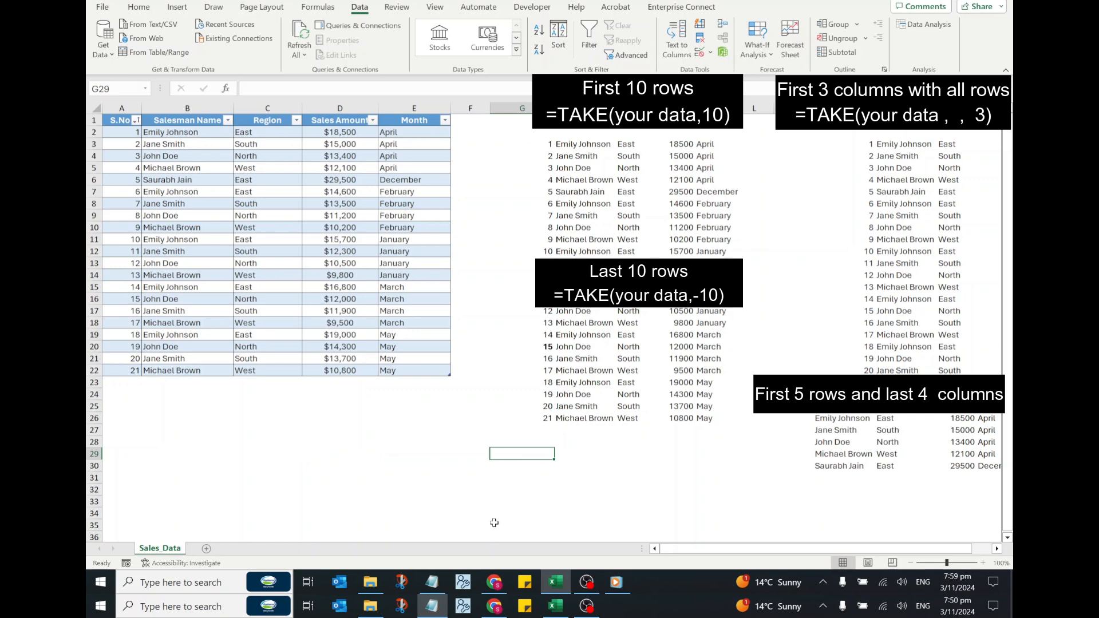
- Extract the last row of the sales table in G29 with =TAKE(Table1,-1) and check the formula
text(=TA)
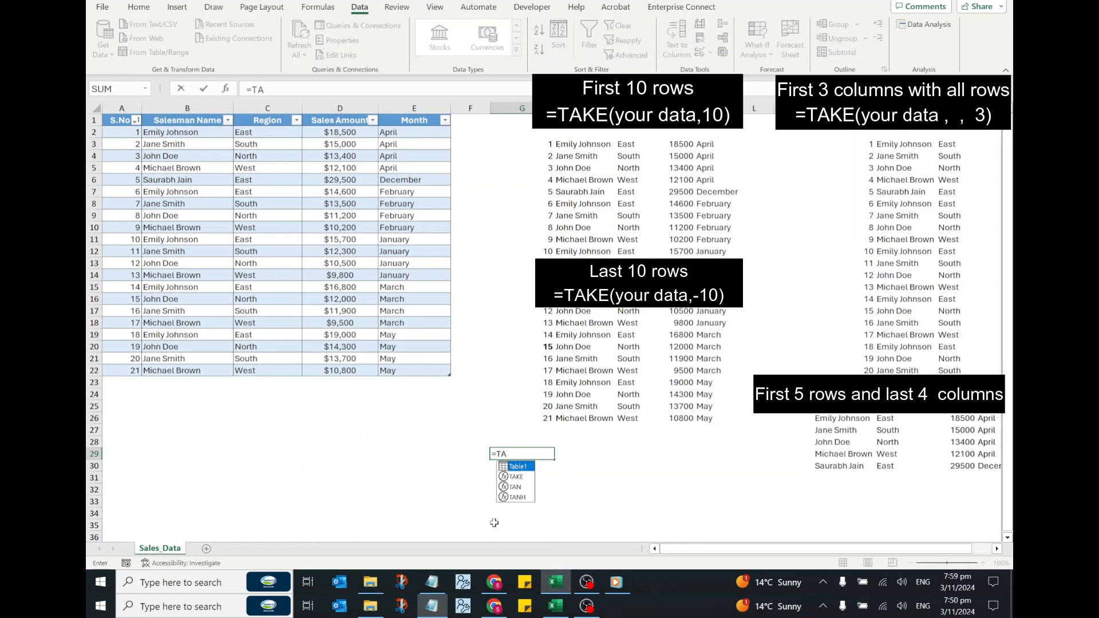
text(KE()
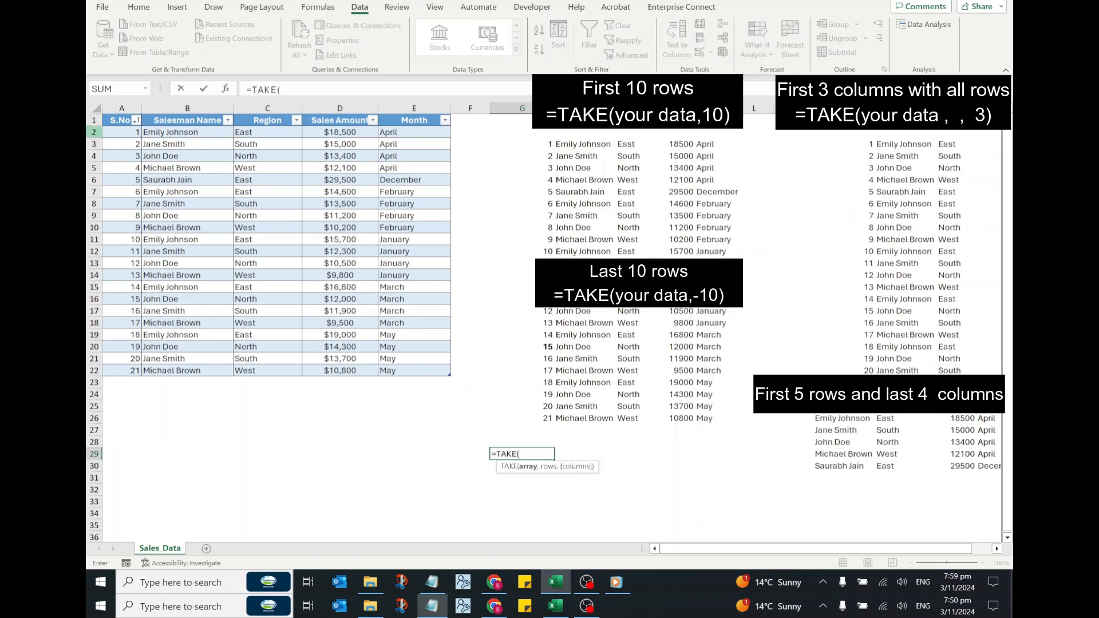
drag(124, 134, 444, 369)
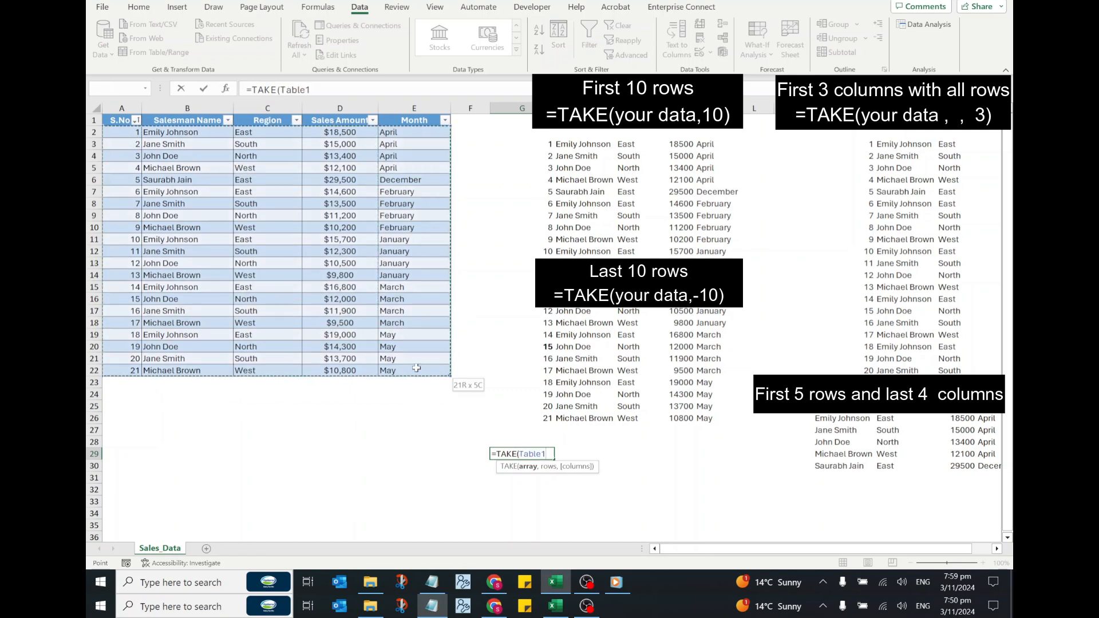
text(,-1))
key(Return)
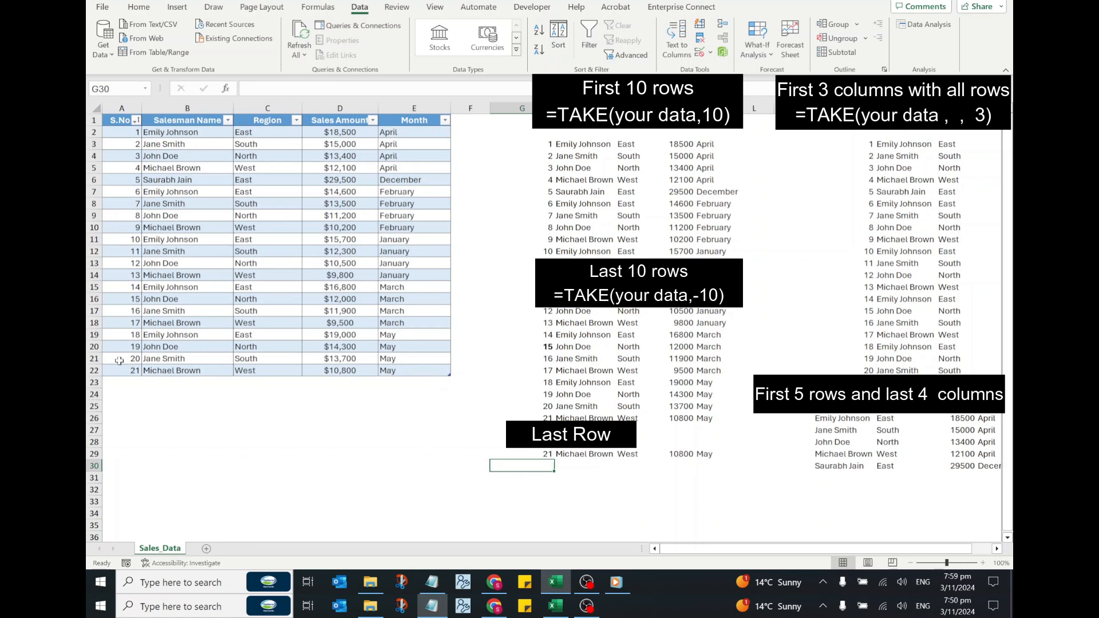
click(539, 455)
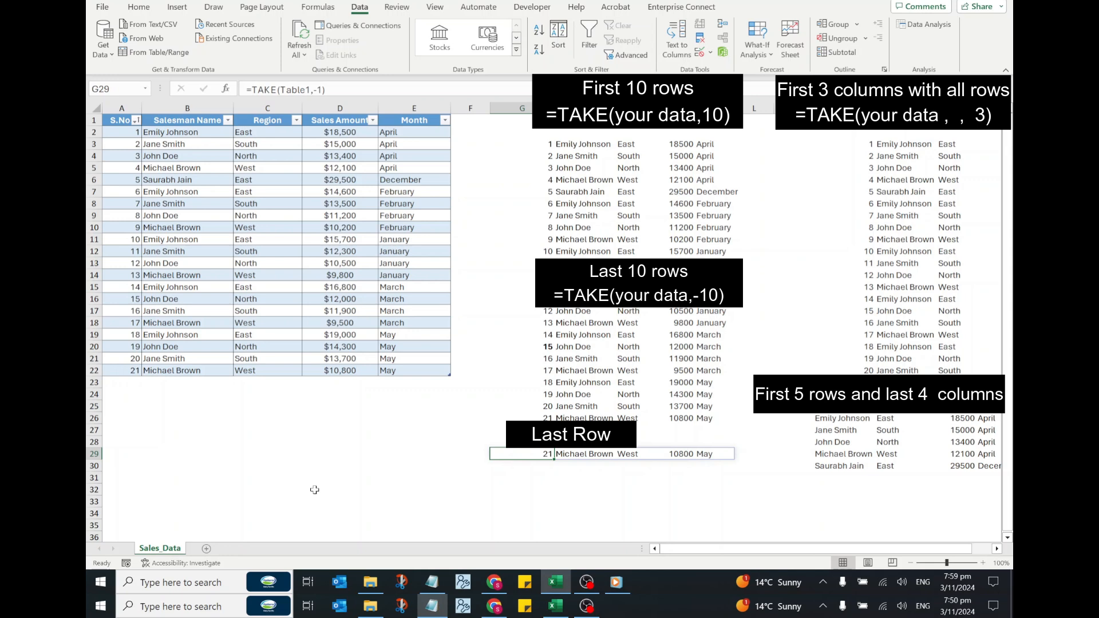
- Enter =SORT(Table1,4,-1) in A26 to list the sales table by sales amount in descending order
click(118, 416)
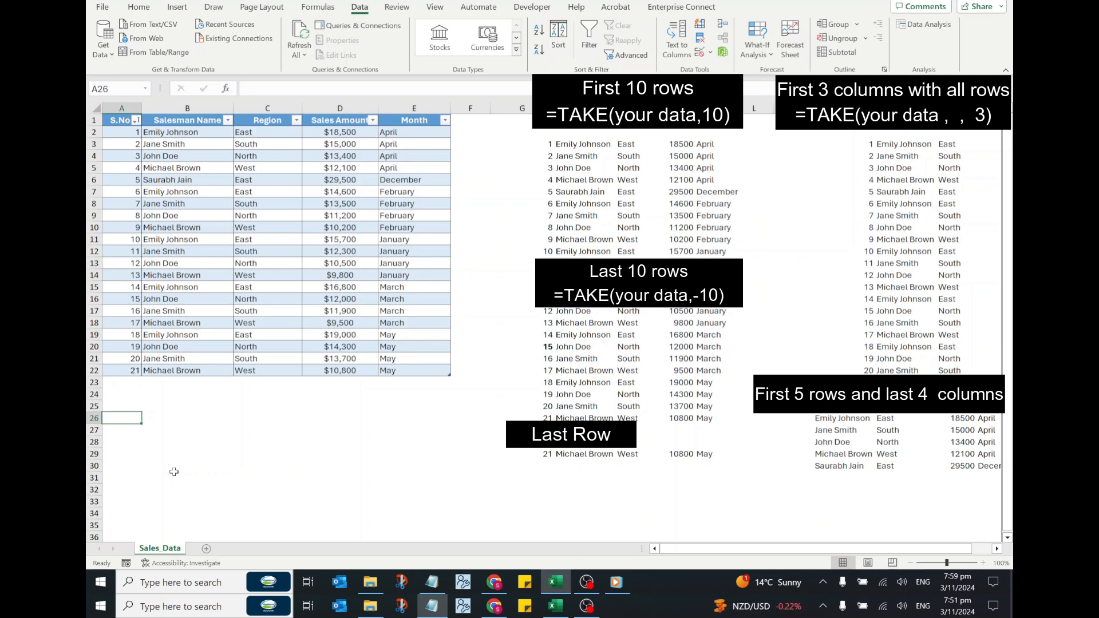
text(=)
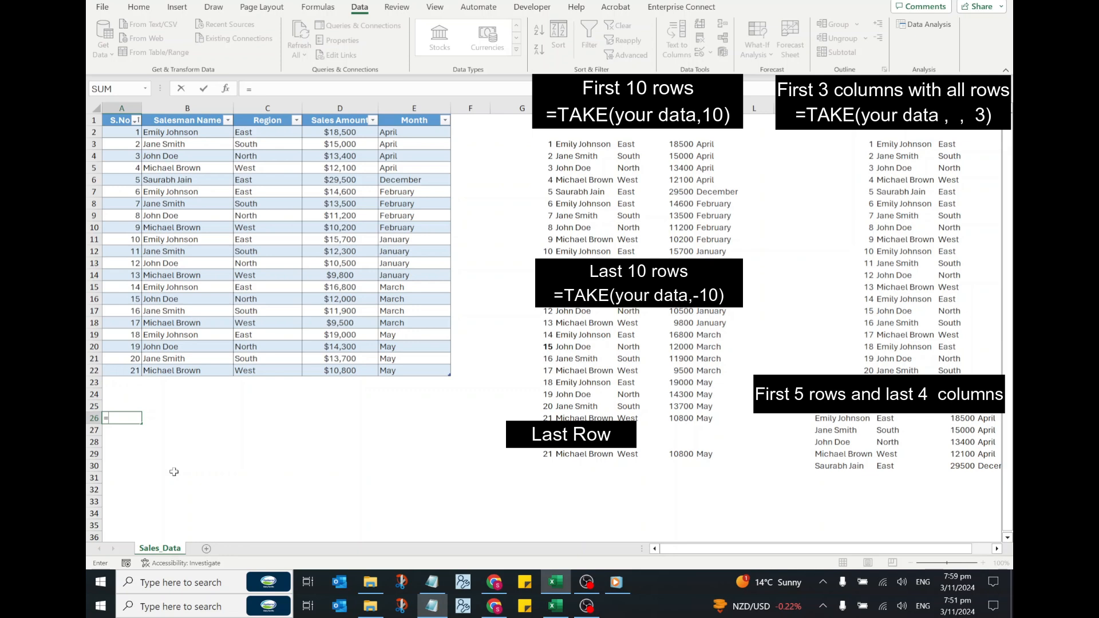
text(SORT)
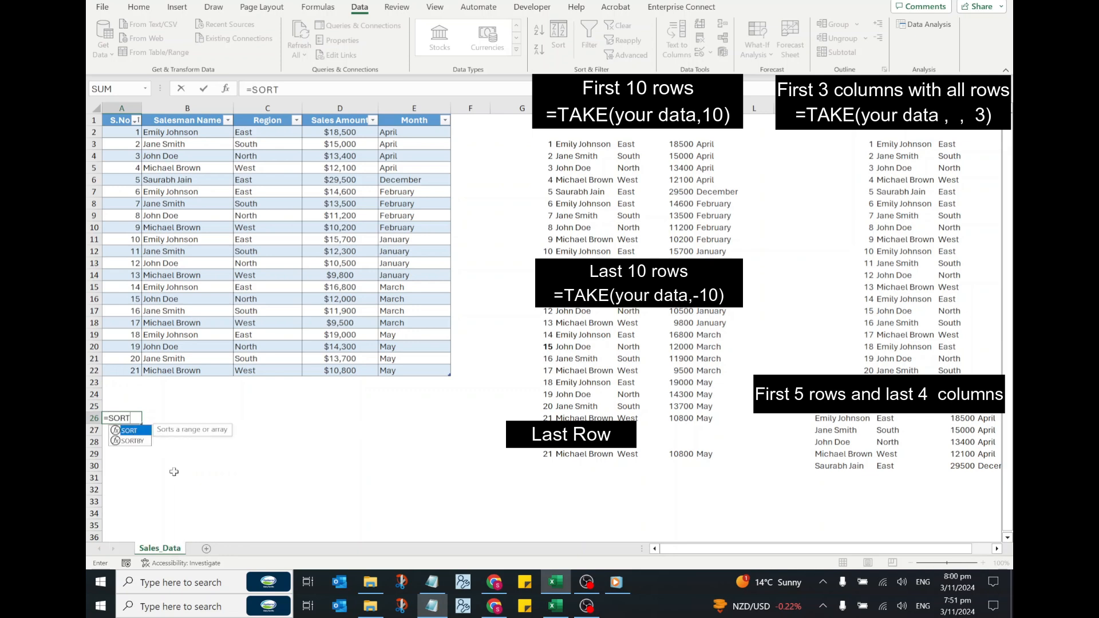
text(()
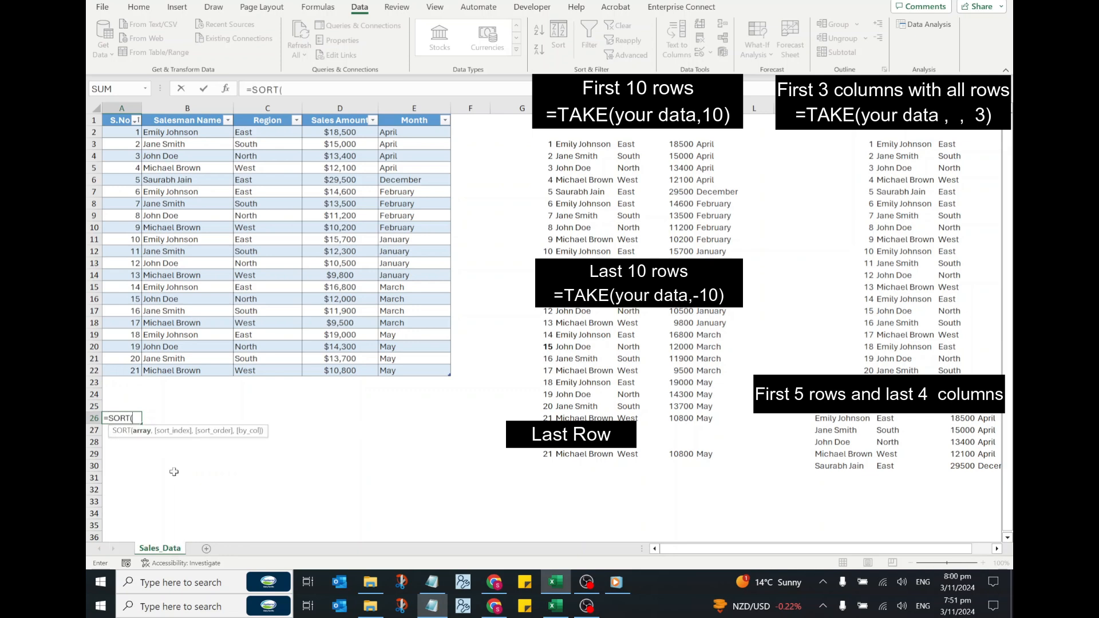
drag(121, 132, 396, 368)
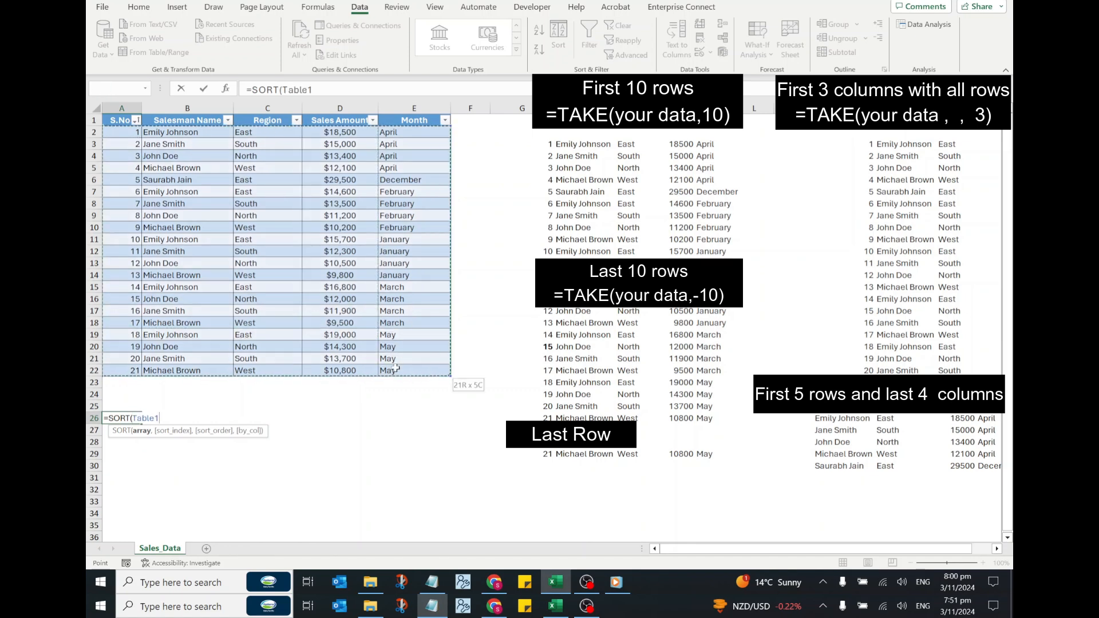
text(,)
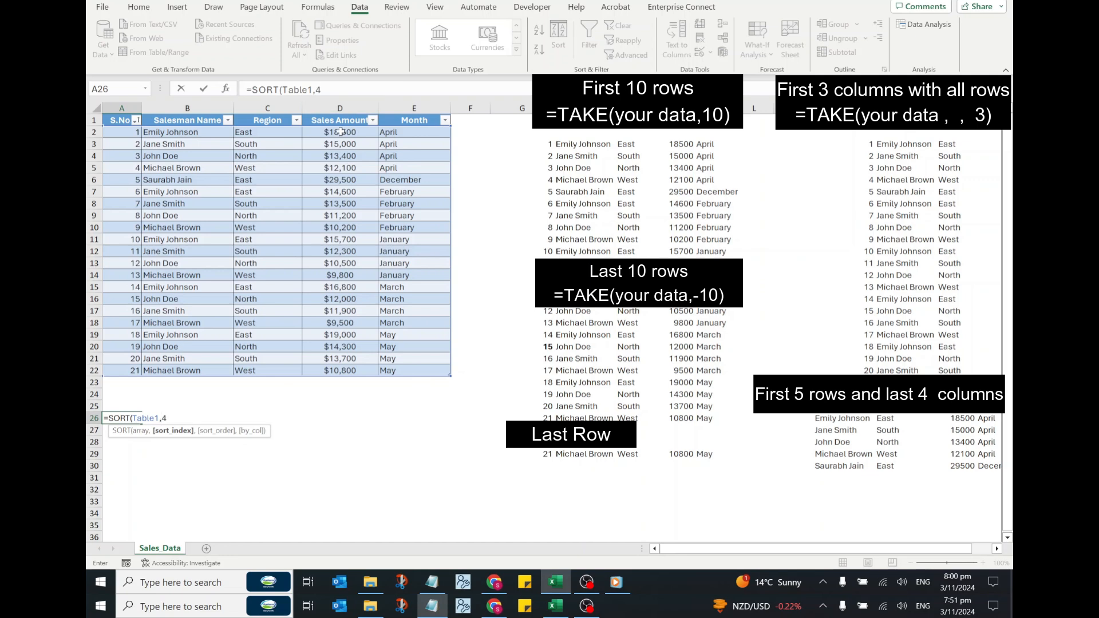
text(4,)
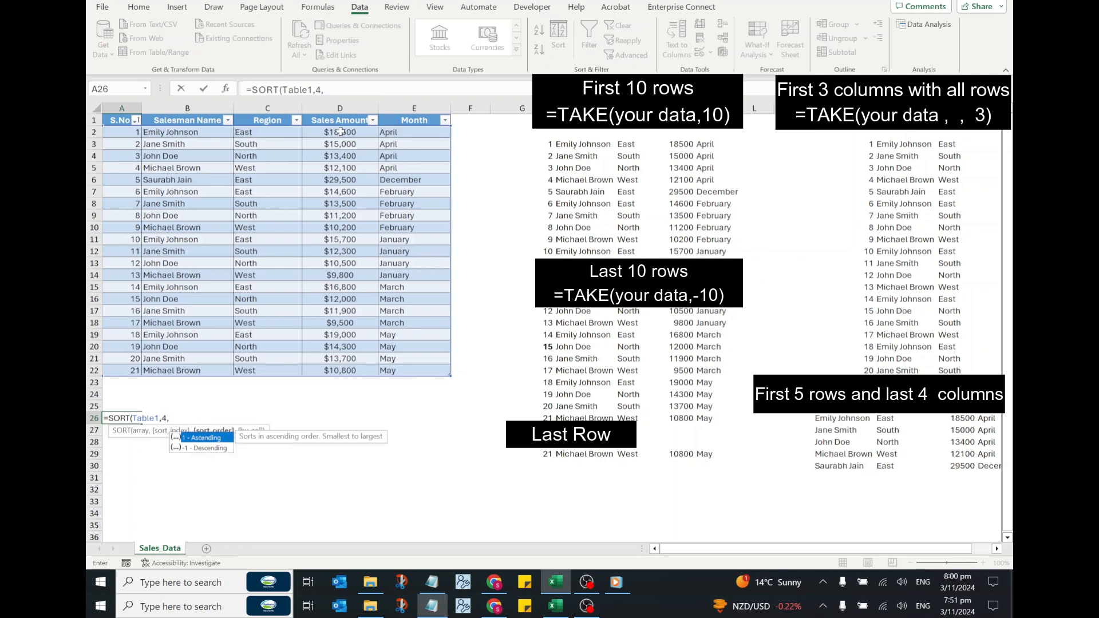
text(-1)
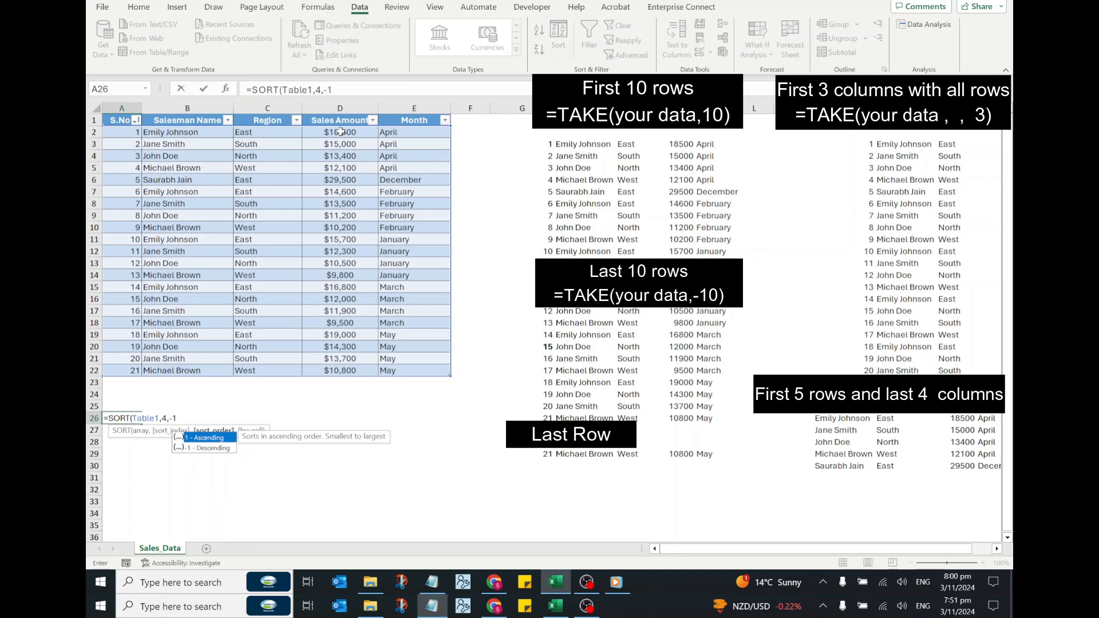
text())
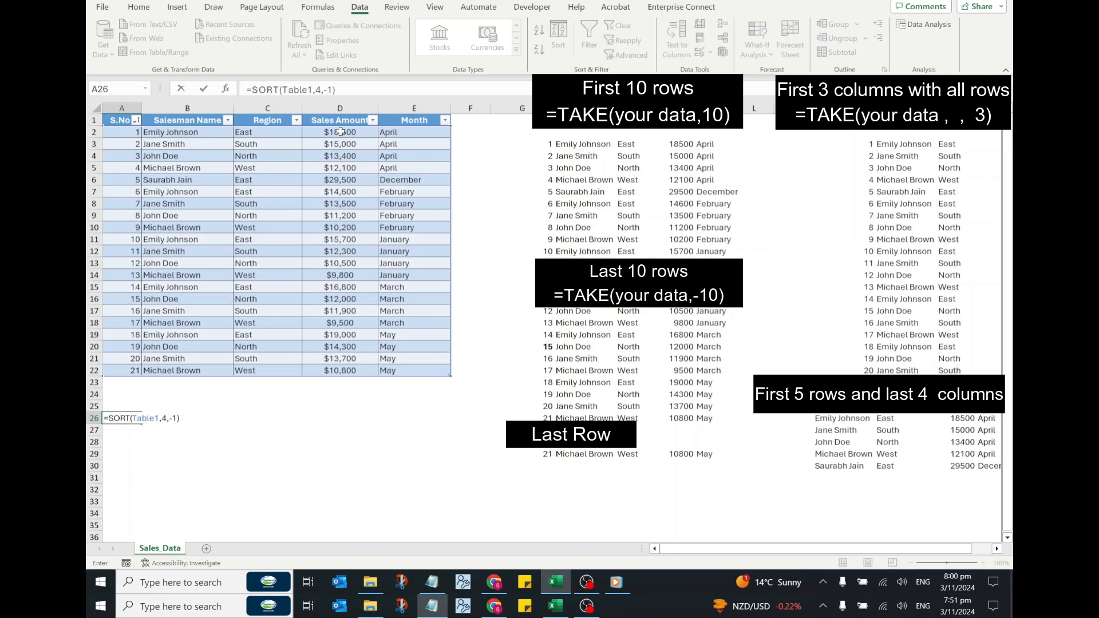
key(Return)
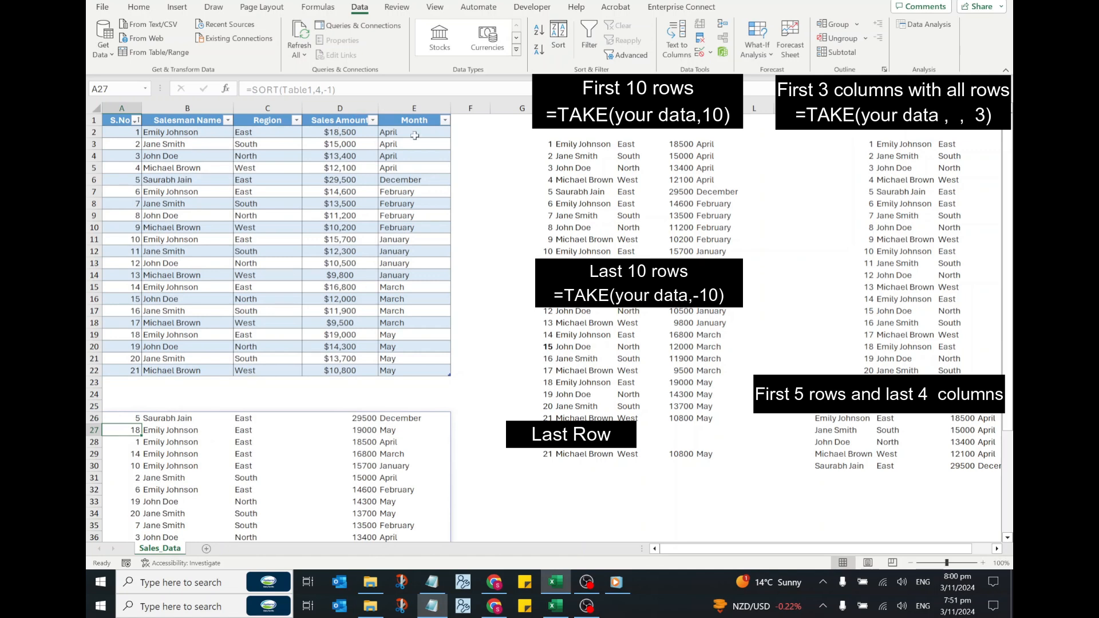
- Check the descending order of the sorted sales amounts, starting from D26
drag(369, 417, 343, 502)
scroll(425, 470, down, 1)
scroll(425, 470, down, 3)
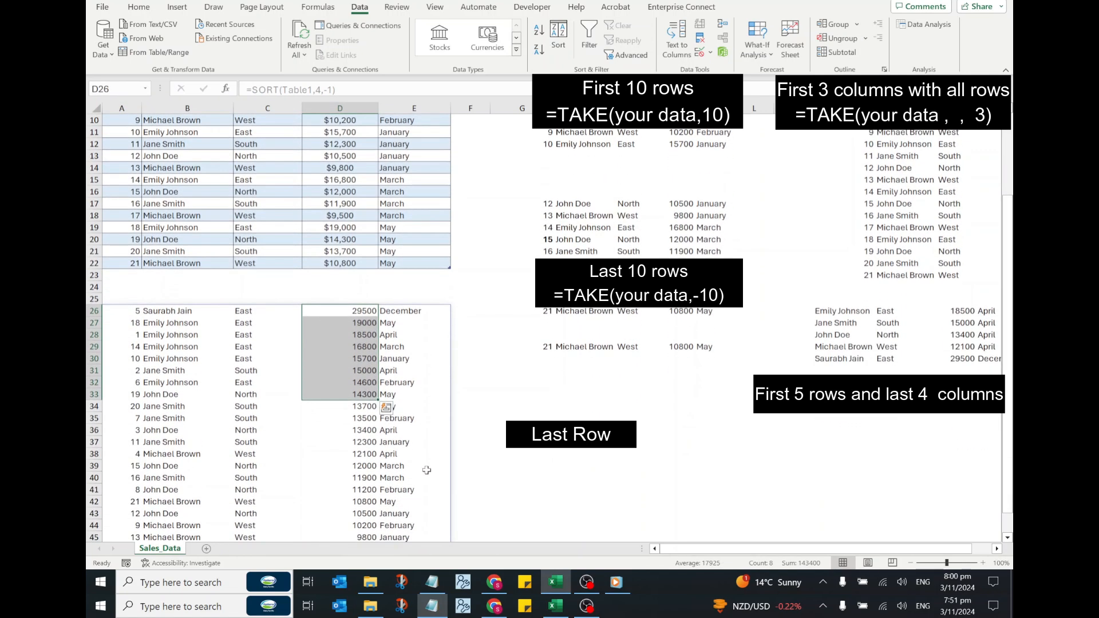
- Wrap the SORT formula in A26 in TAKE to return the top 3 rows by sales: =TAKE(SORT(Table1,4,-1),3)
click(133, 275)
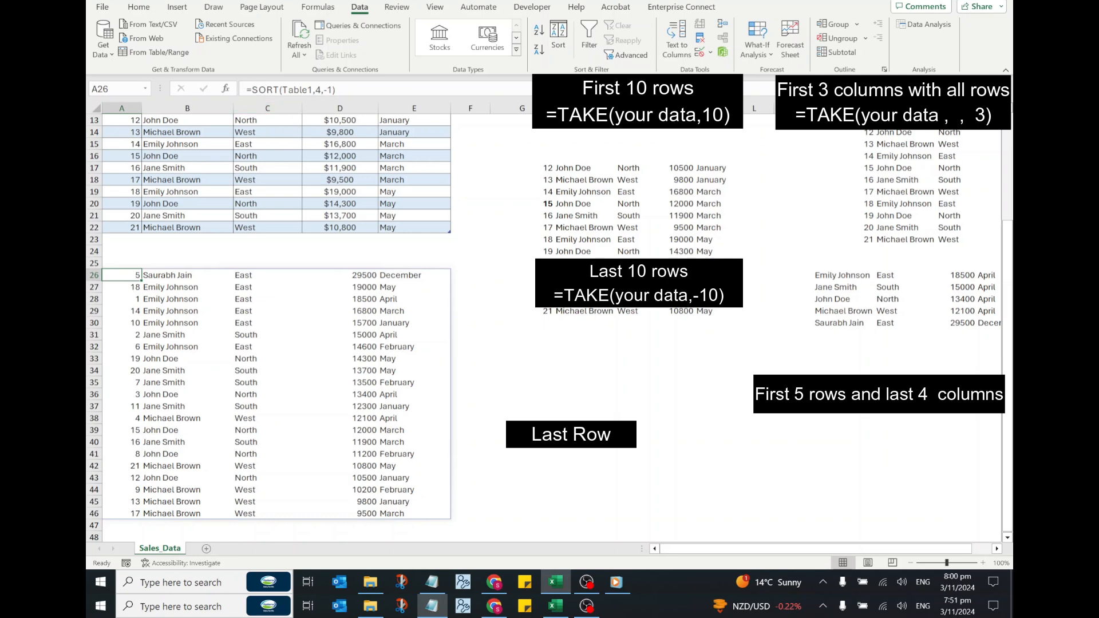
key(F2)
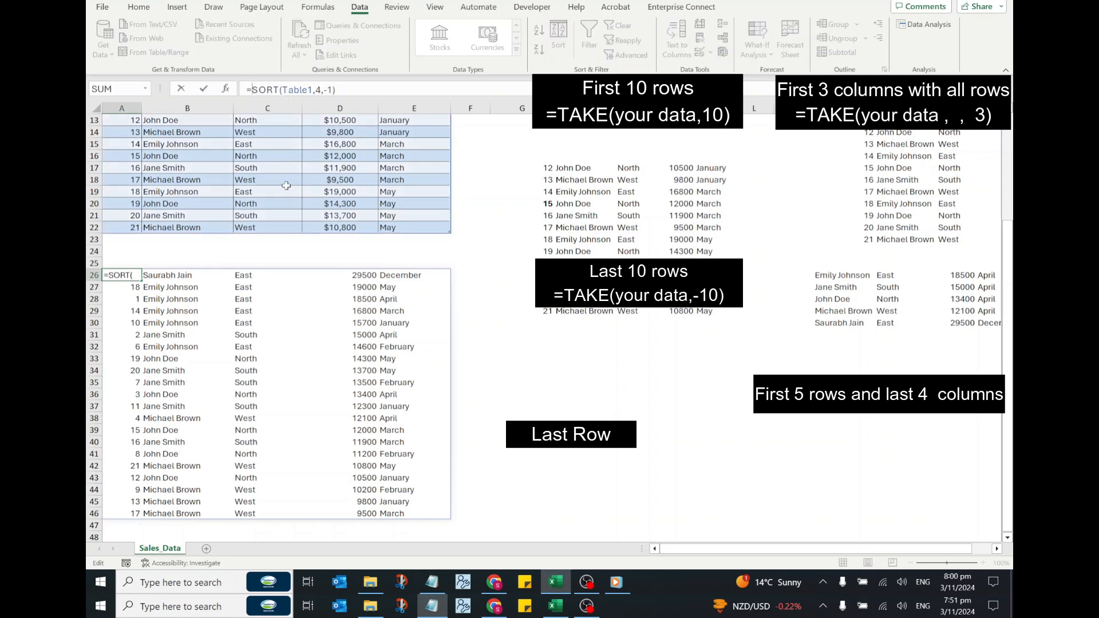
text(T)
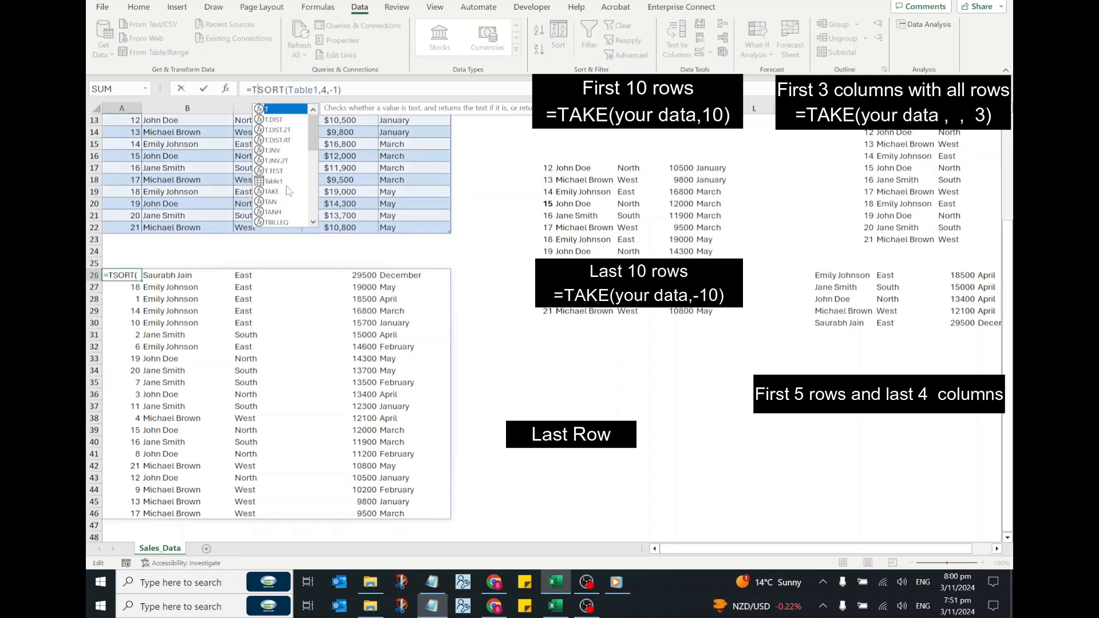
text(AKE)
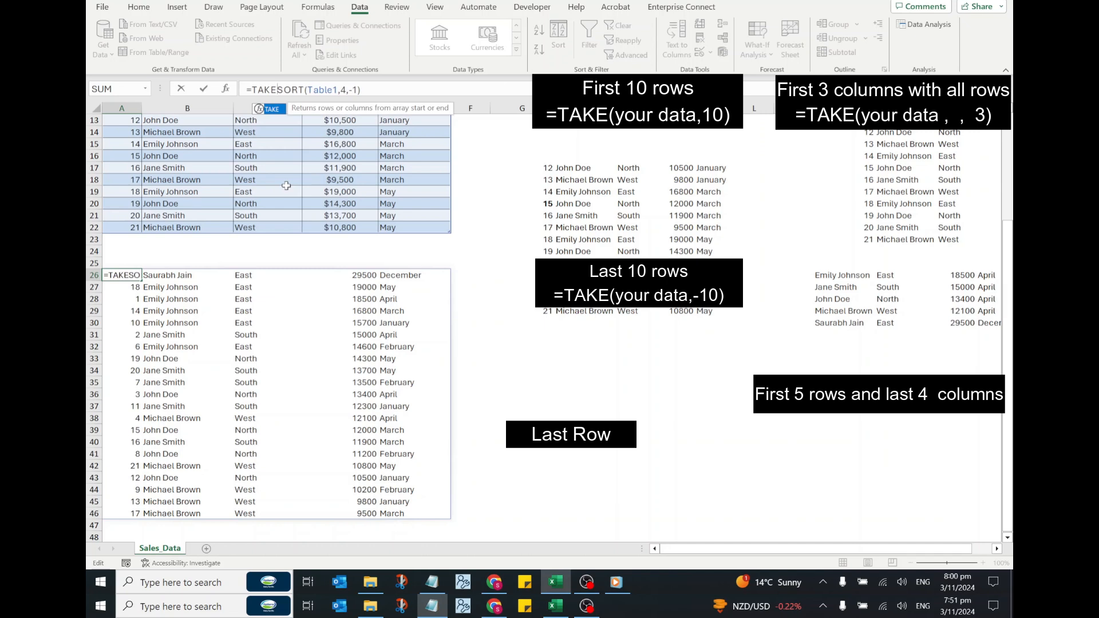
text(()
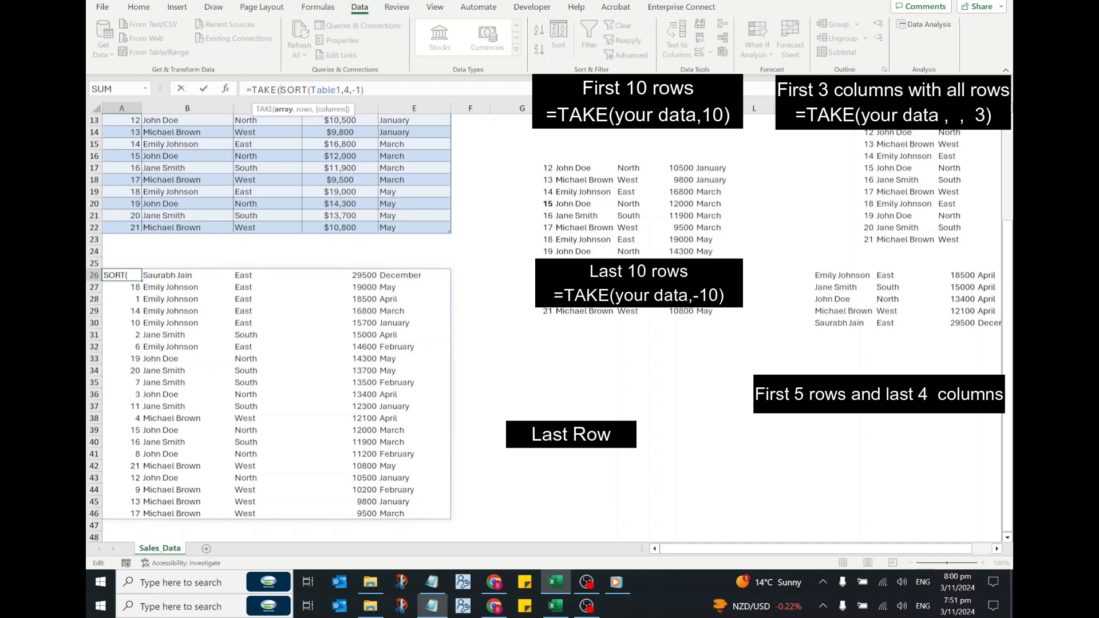
key(End)
text(,3))
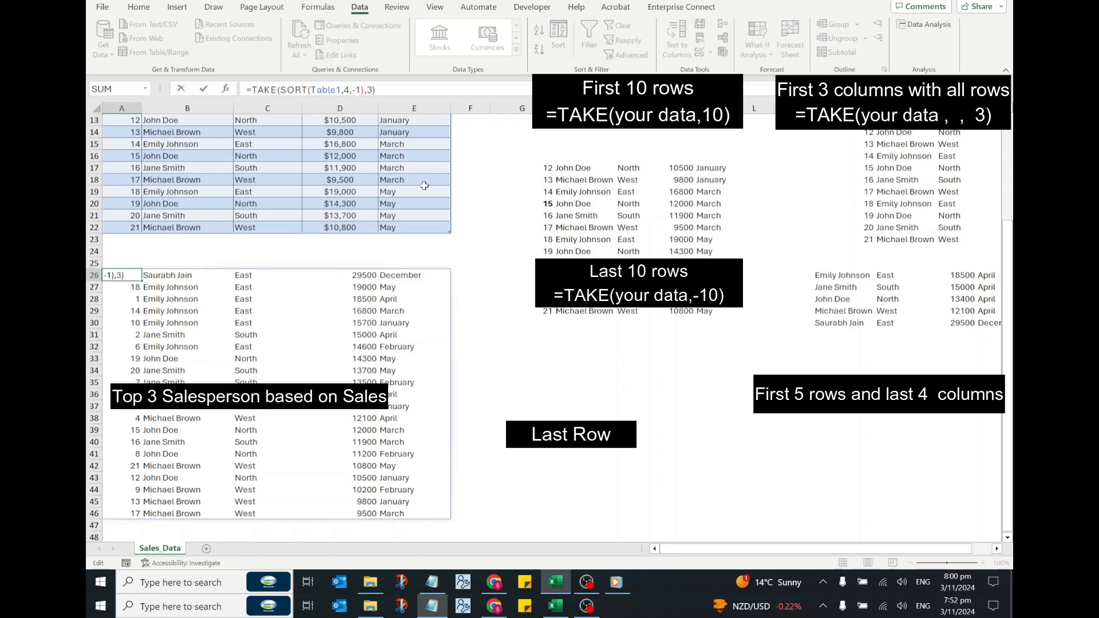
key(Return)
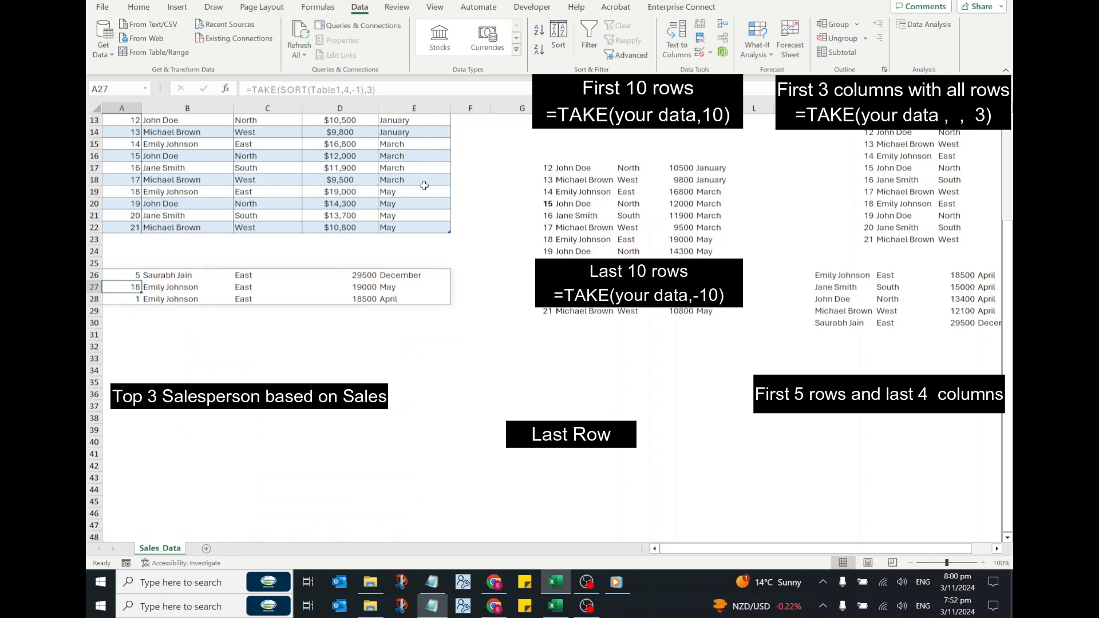
scroll(423, 185, up, 1)
scroll(424, 186, up, 4)
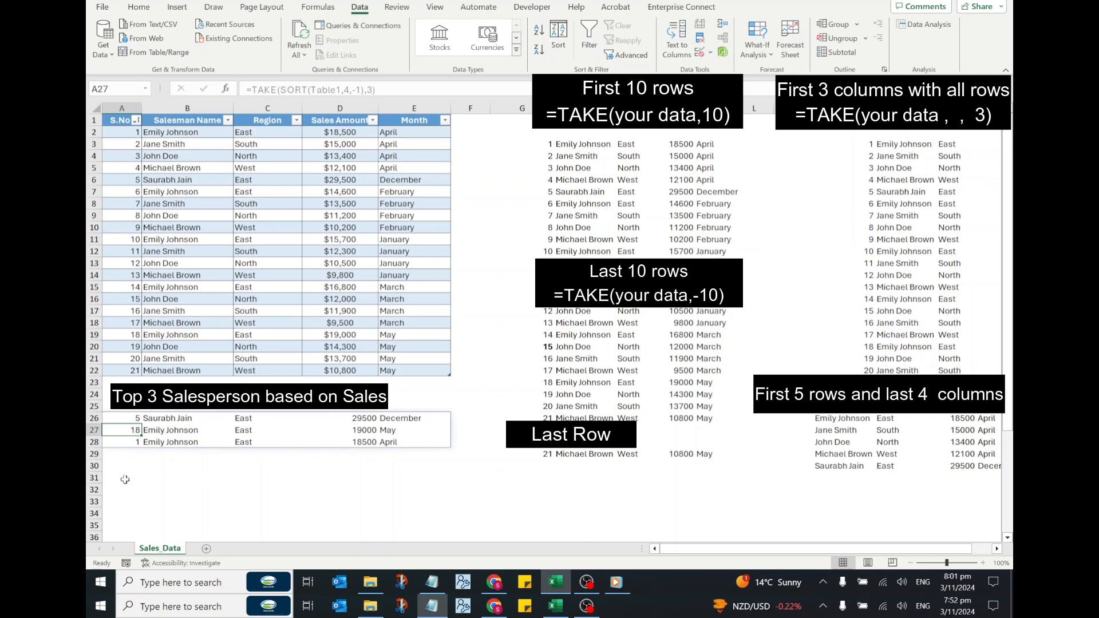
- Enter =TAKE(SORT(Table1[Sales Amount],1,-1),5) in A31 to list the five highest sales amounts
click(120, 476)
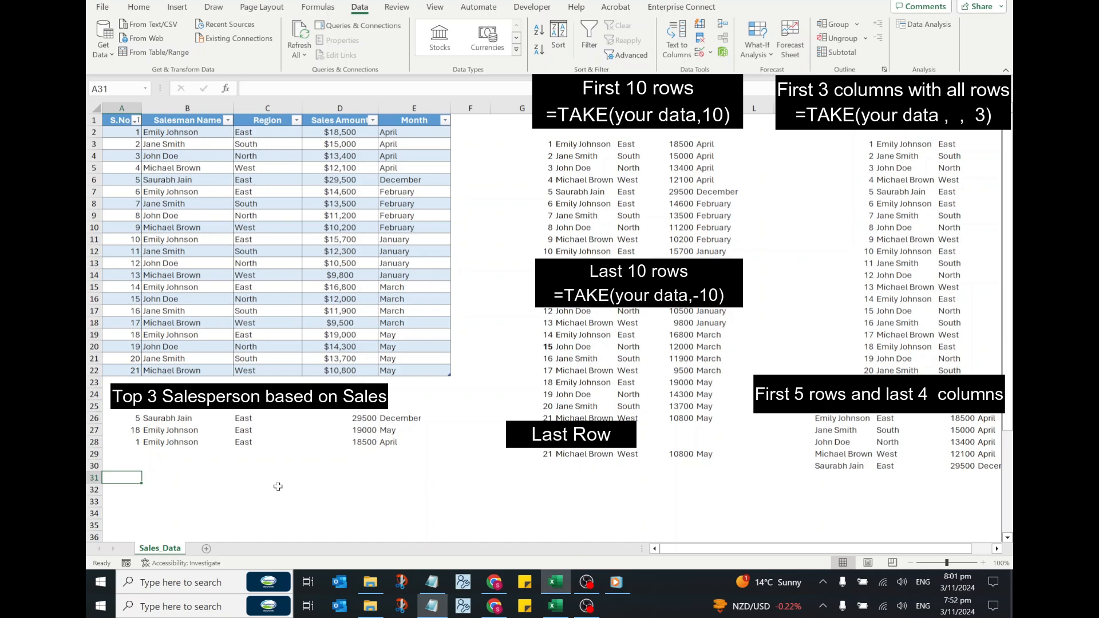
text(=TA)
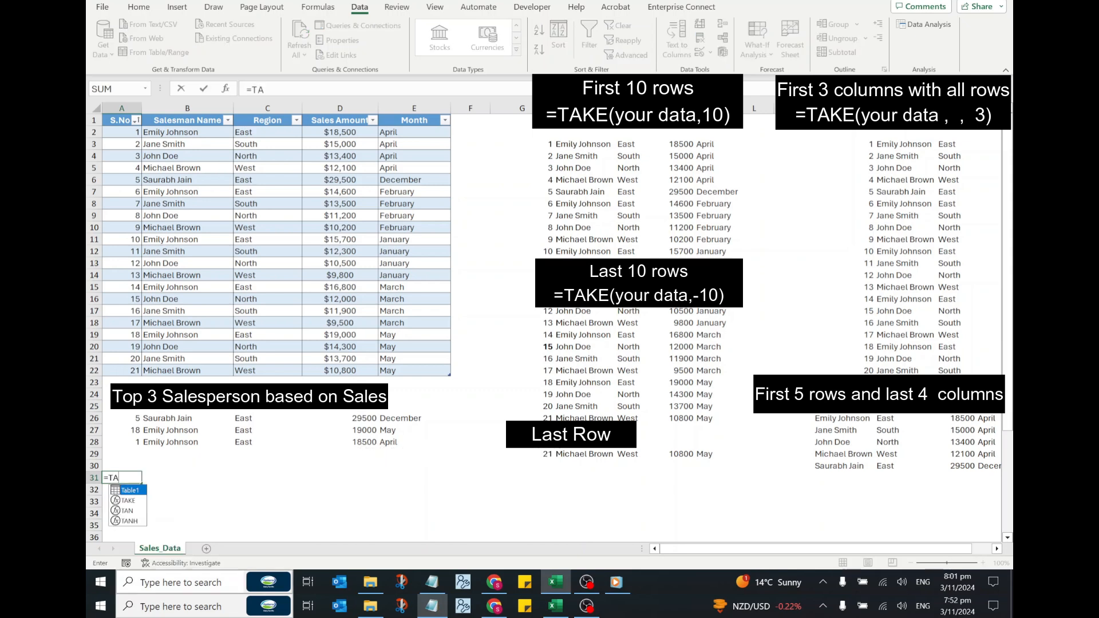
text(KE()
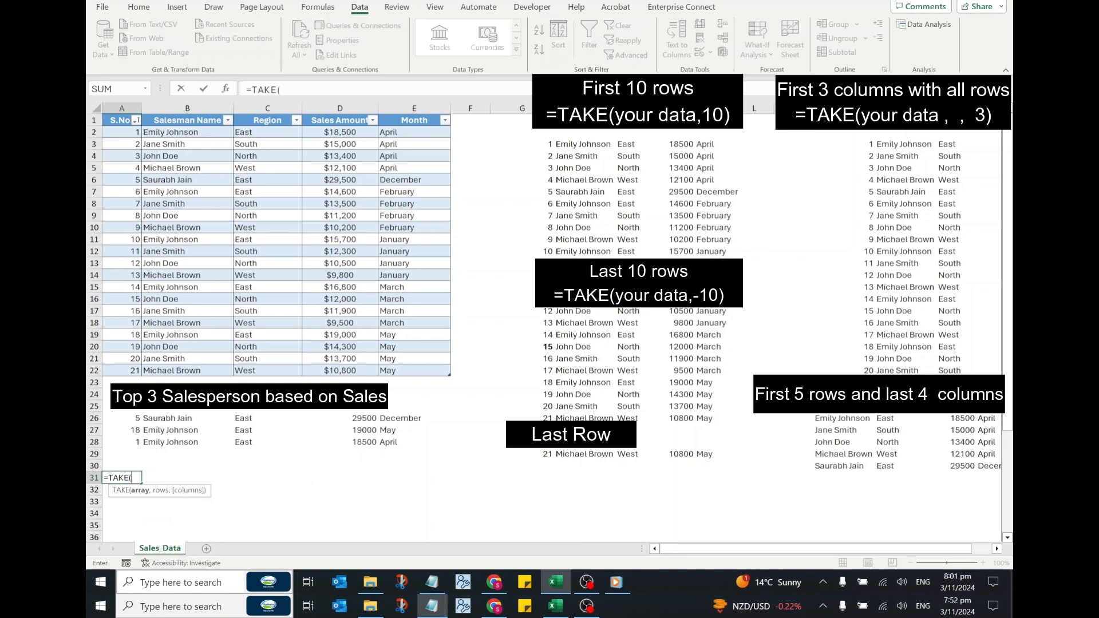
text(SORT)
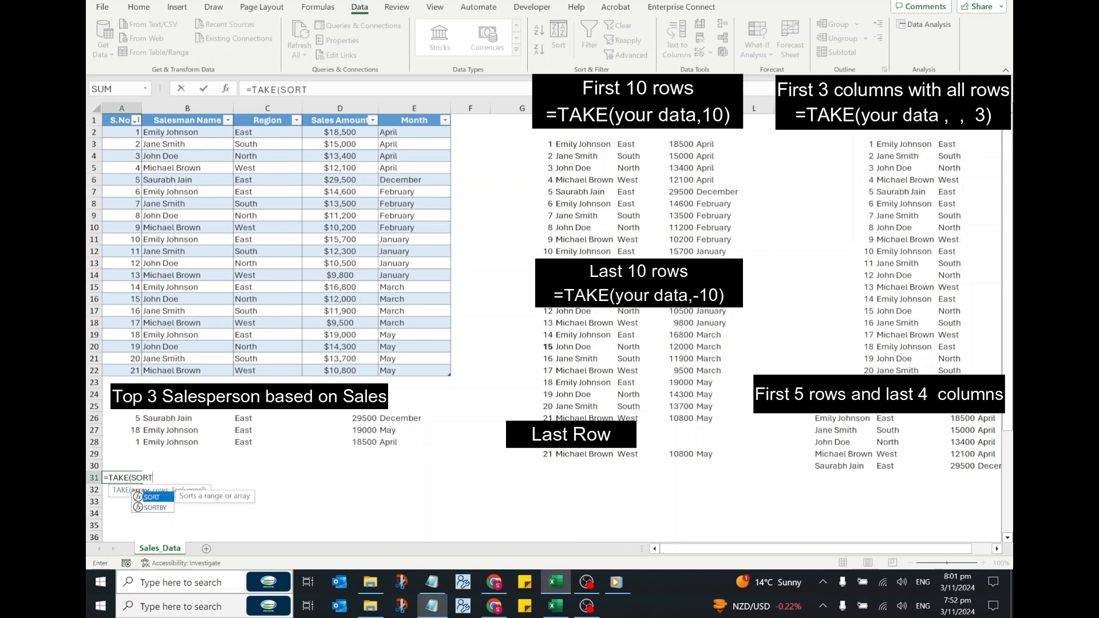
text(()
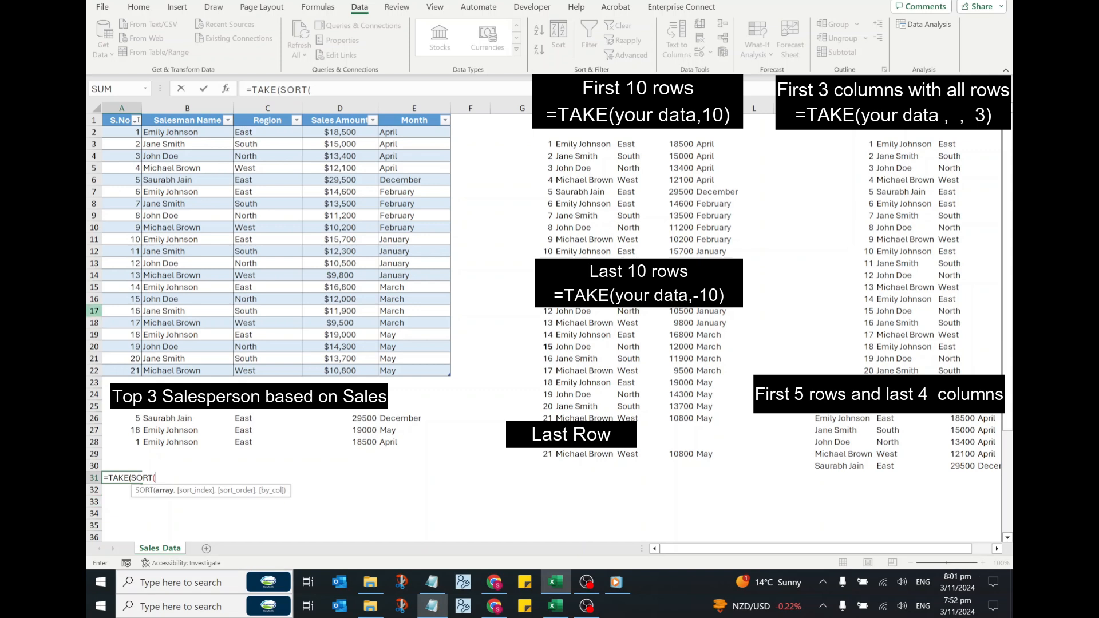
drag(320, 136, 354, 368)
text(,1,-1)
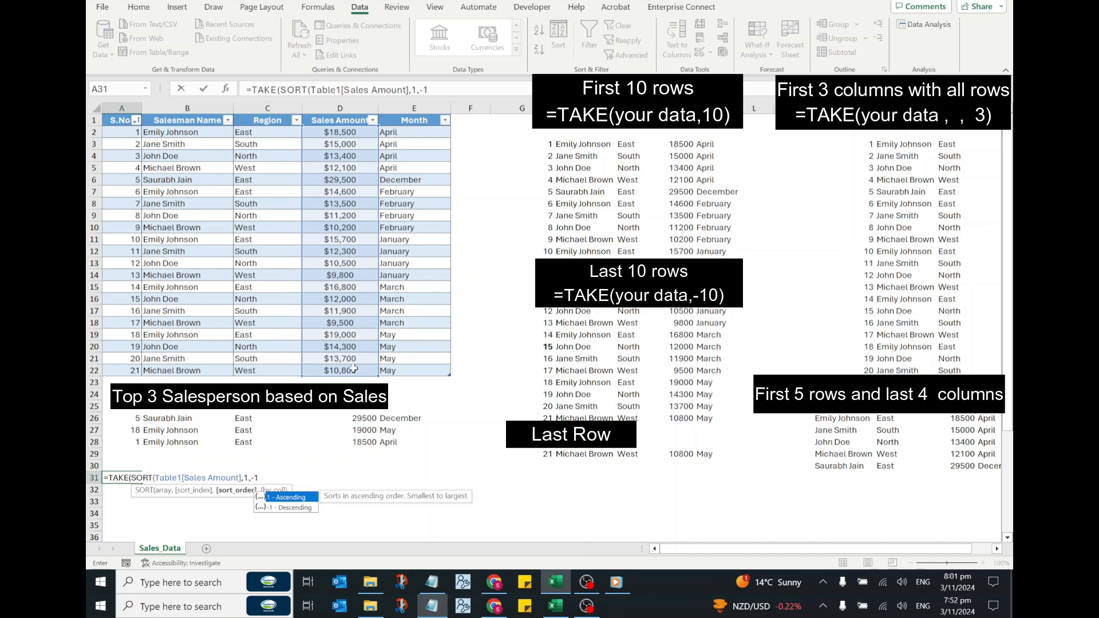
text(),5))
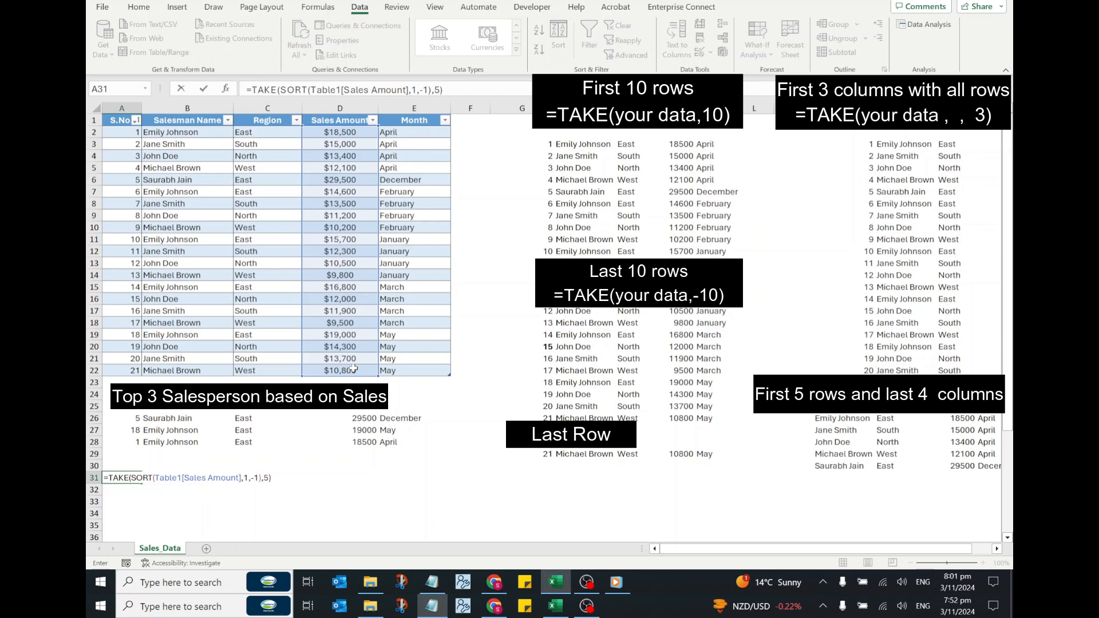
key(Return)
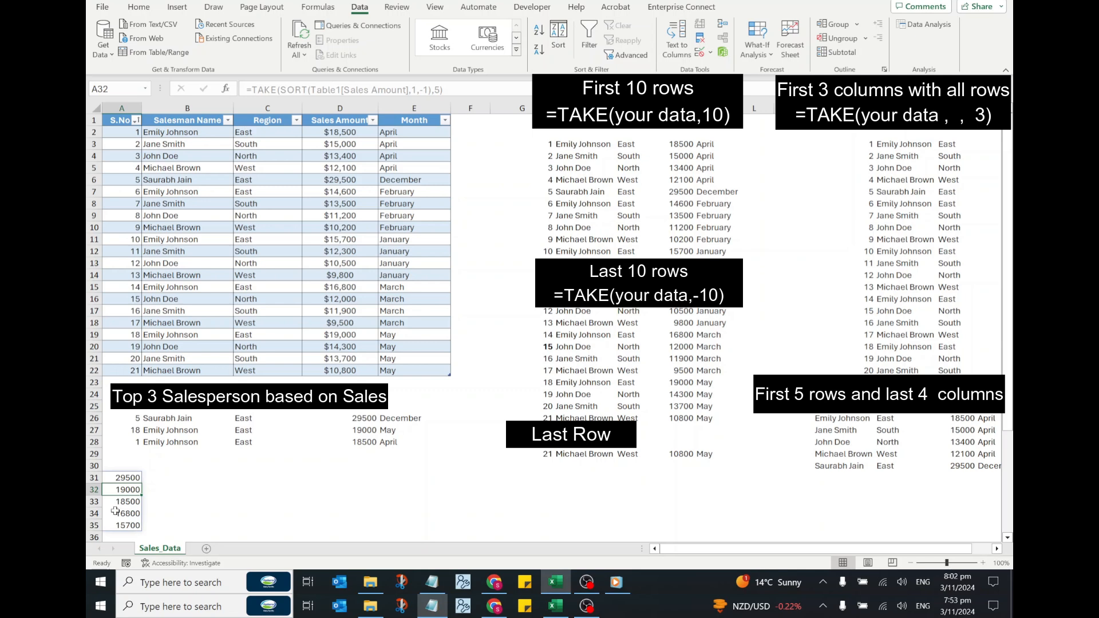
- Wrap the formula in A31 in SUM to total the top 5 sales values: =SUM(TAKE(SORT(Table1[Sales Amount],1,-1),5))
click(116, 477)
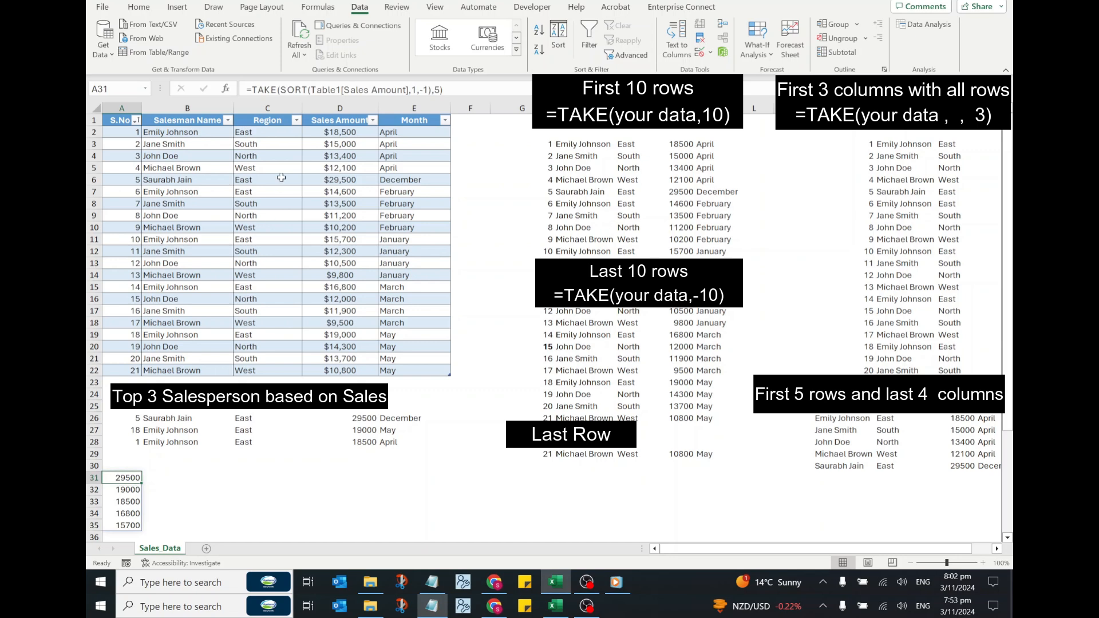
click(250, 90)
text(SUM)
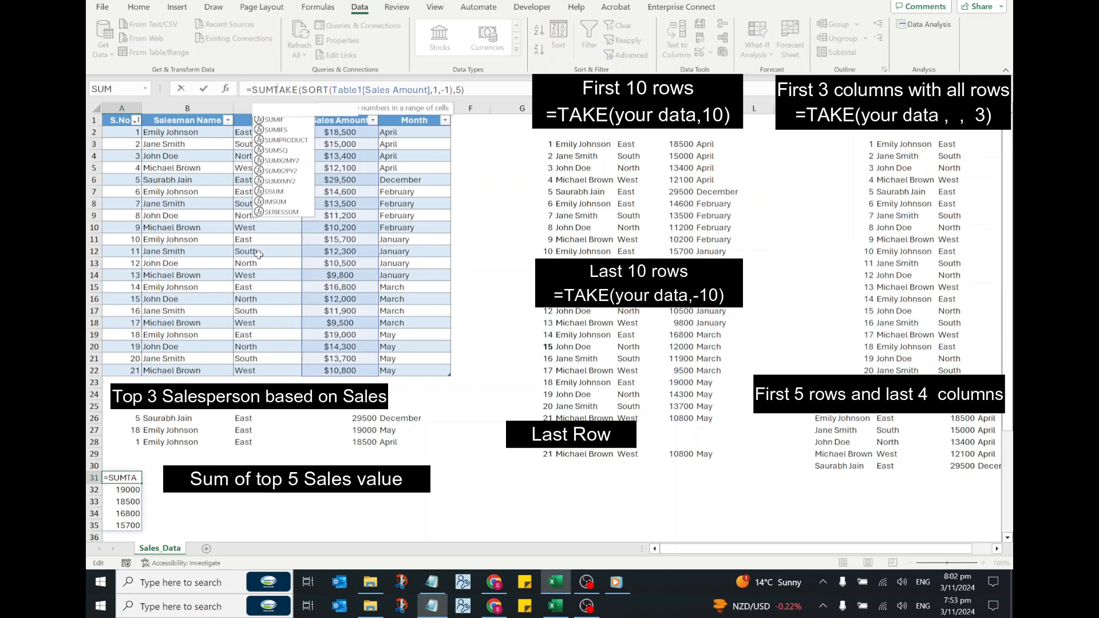
text(()
text())
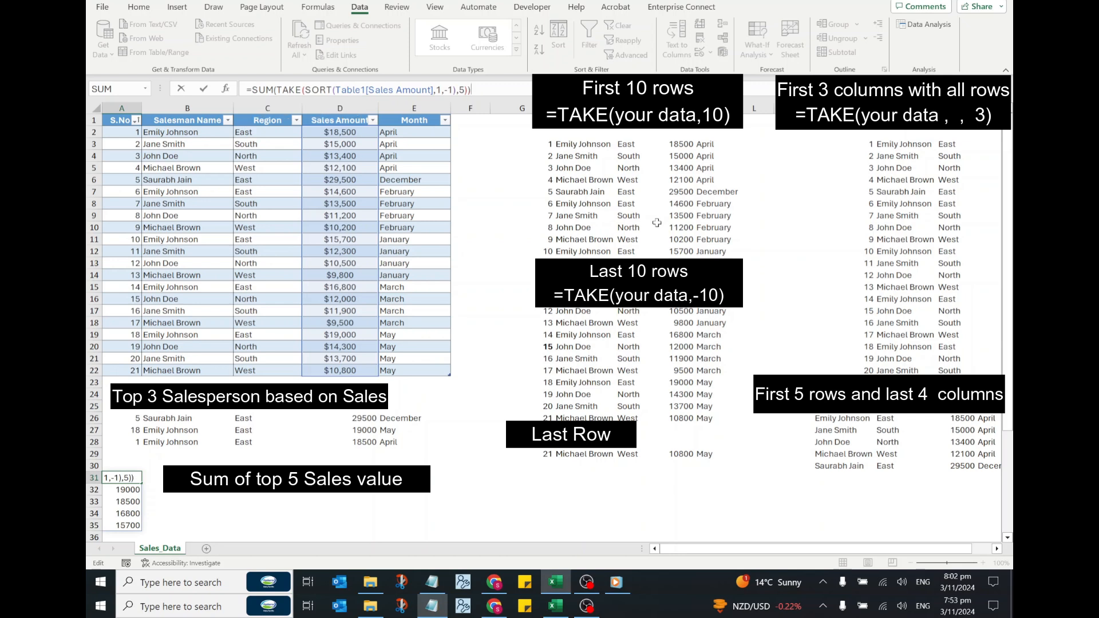
key(Return)
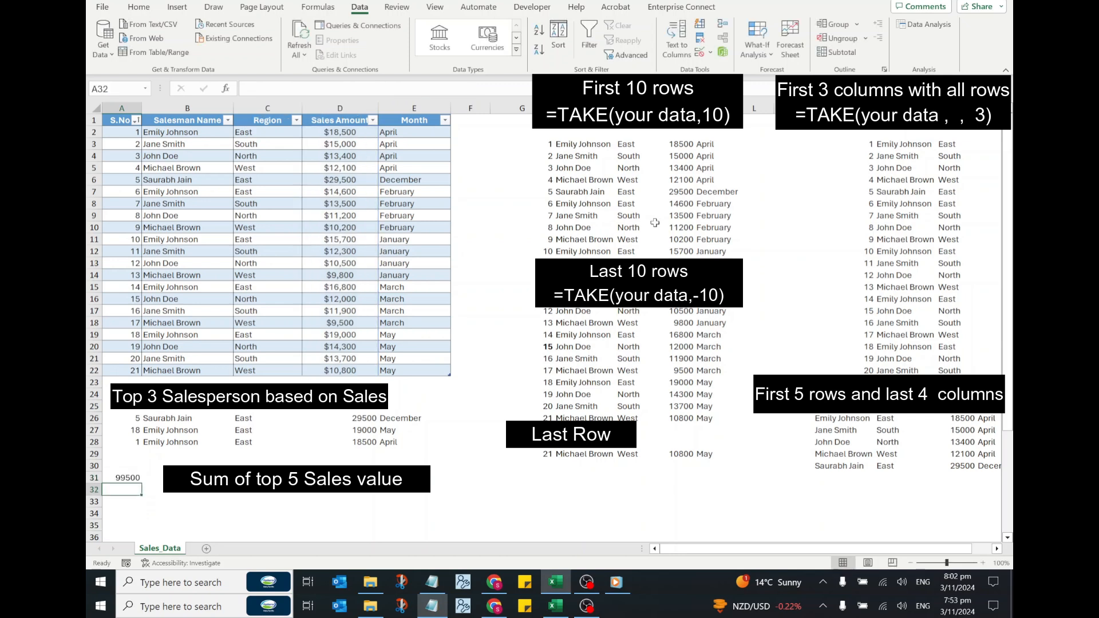
click(131, 478)
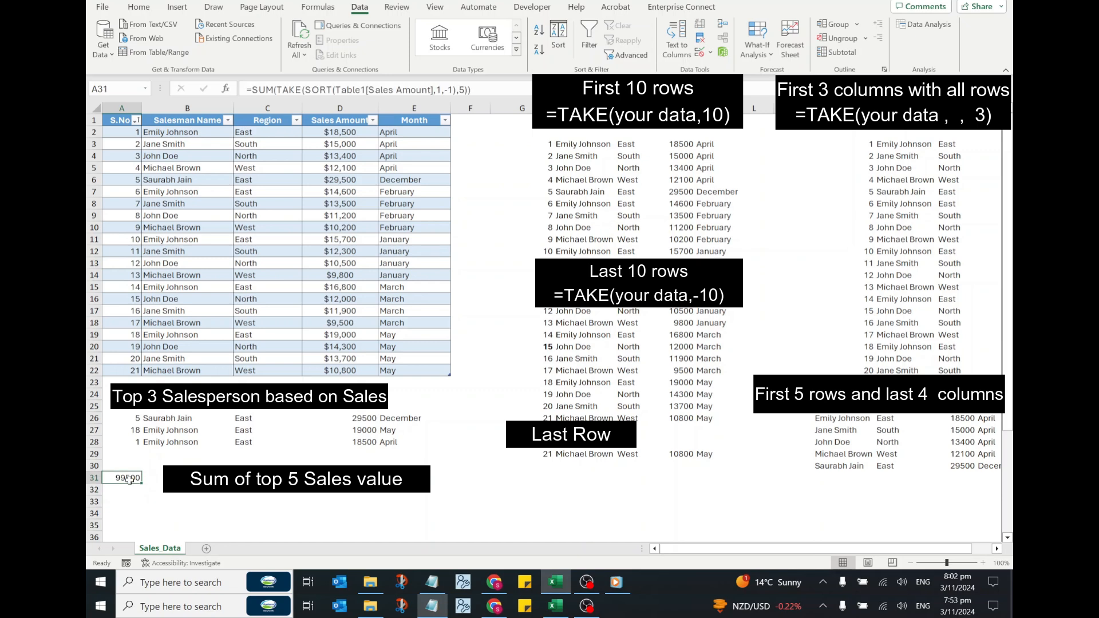